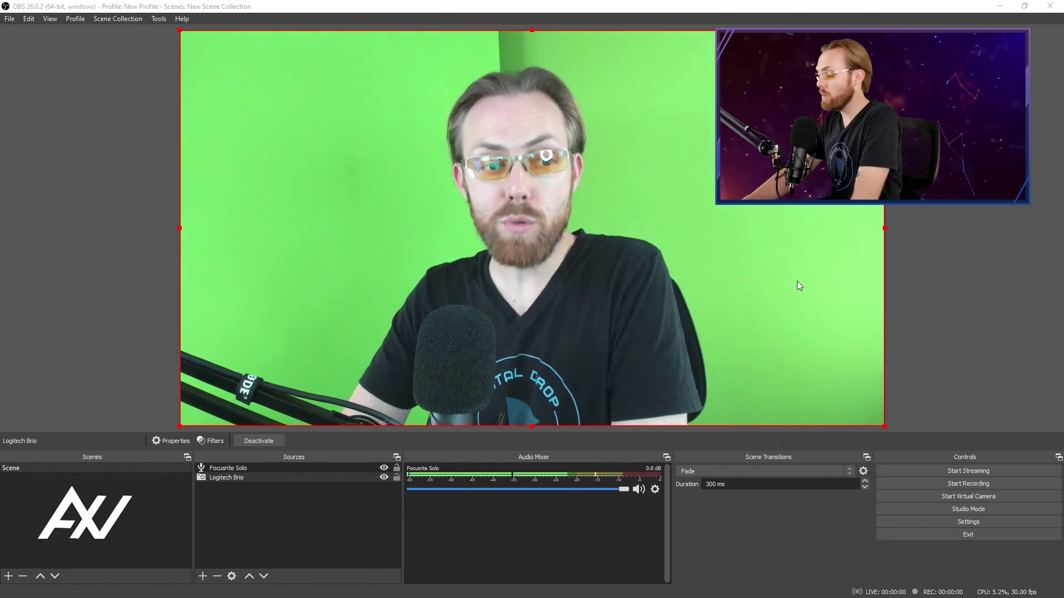
# Open the settings, move the Settings window clear of the webcam overlay and widen it.
pyautogui.moveTo(796, 558); pyautogui.dragTo(942, 525)
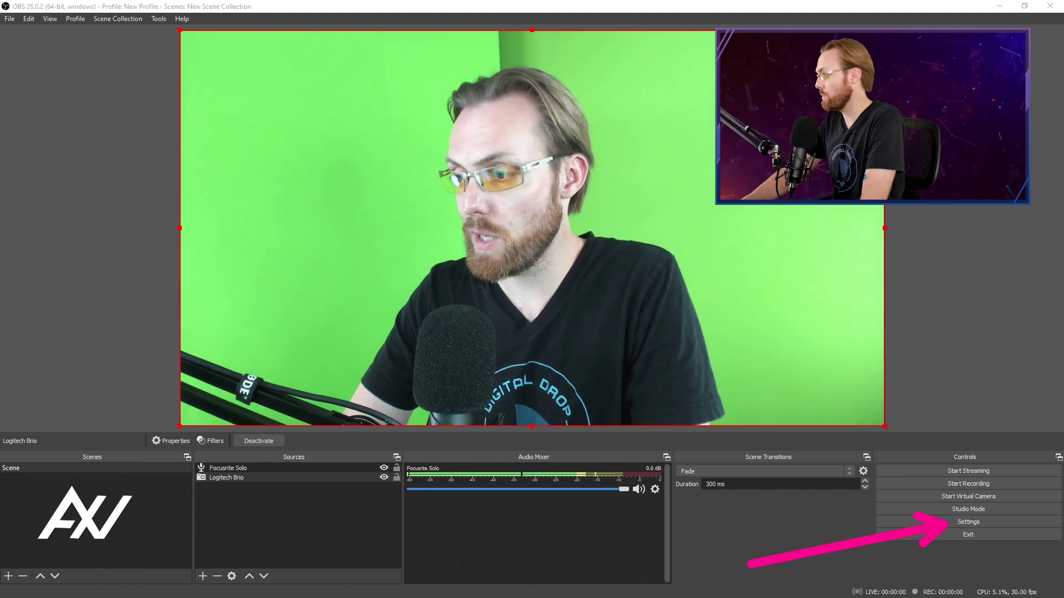
pyautogui.press('Escape')
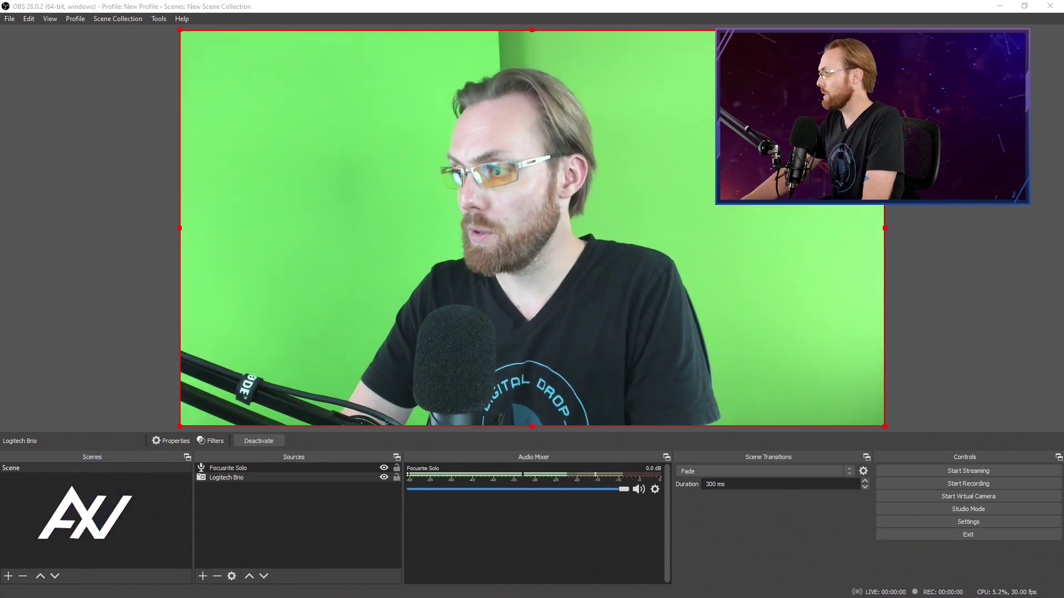
pyautogui.click(975, 521)
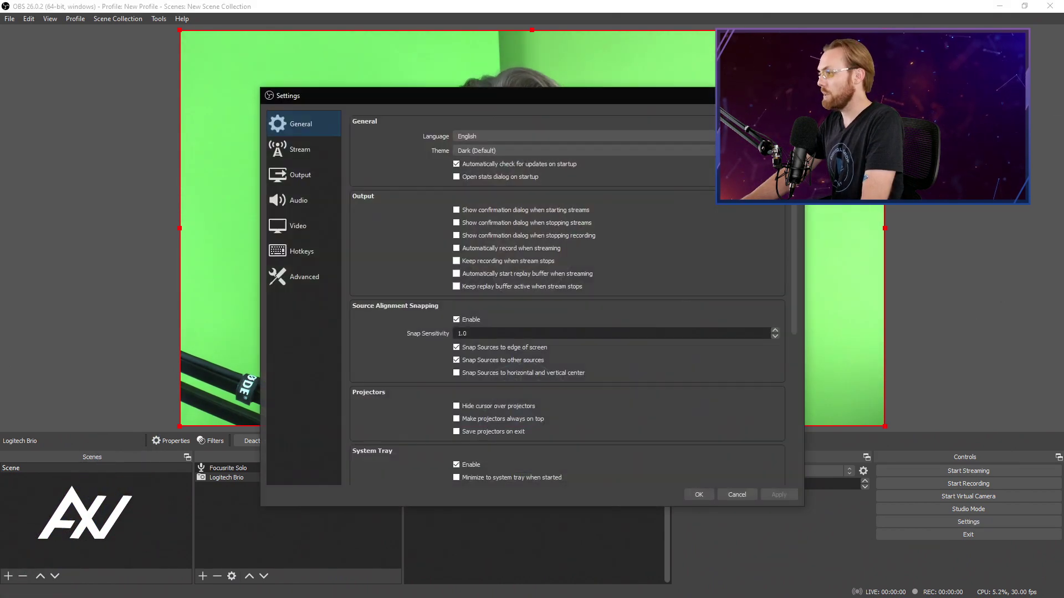
pyautogui.moveTo(718, 93); pyautogui.dragTo(473, 35)
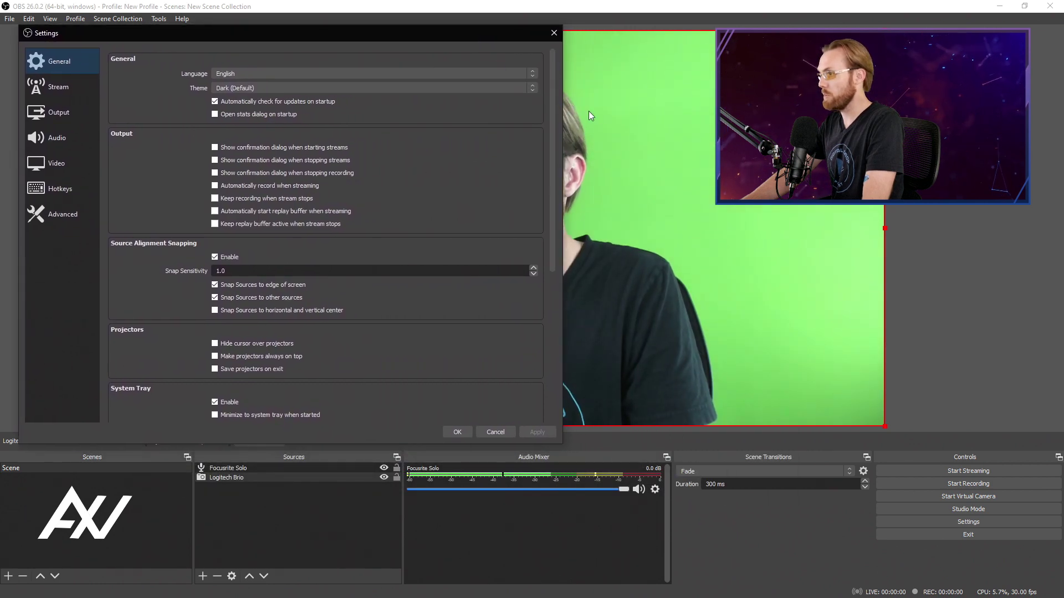
pyautogui.moveTo(561, 124); pyautogui.dragTo(708, 146)
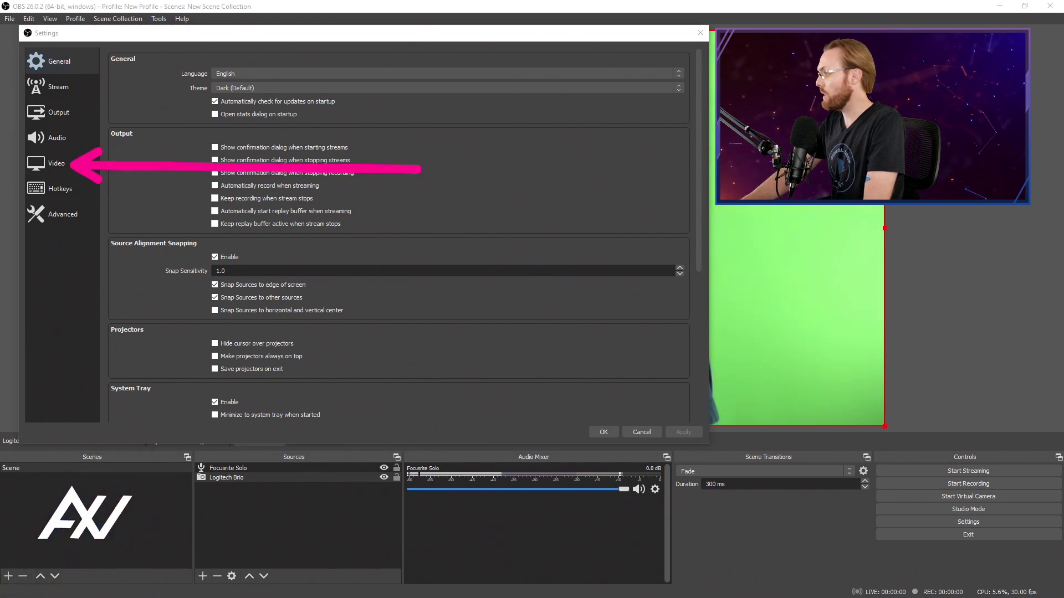
# In the video settings, match the output (scaled) resolution to the 2560x1440 base canvas and use the Lanczos (Sharpened scaling, 36 samples) downscale filter.
pyautogui.click(60, 163)
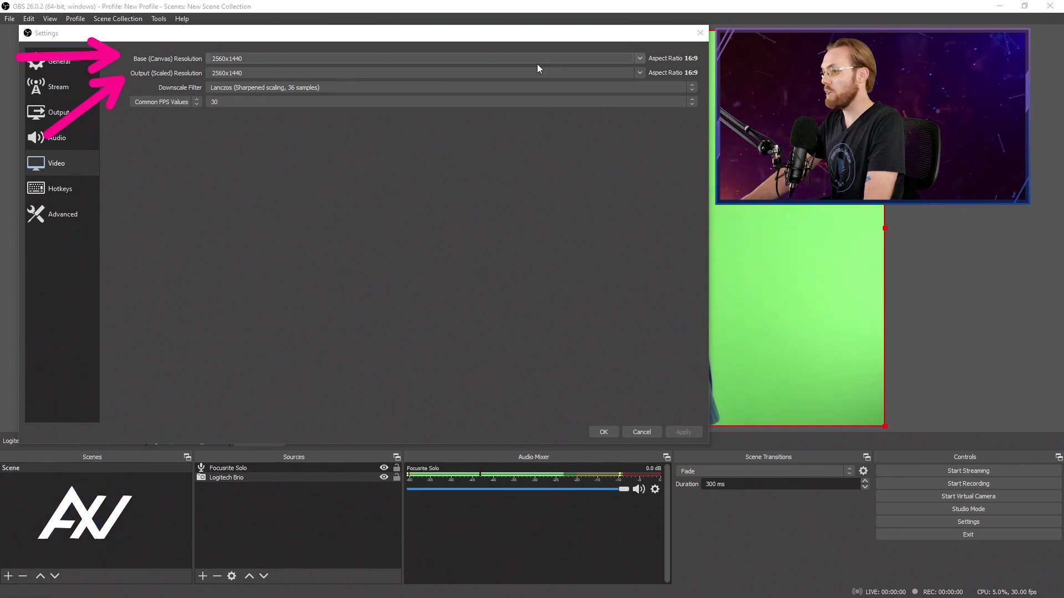
pyautogui.click(202, 59)
pyautogui.hotkey('ctrl', 'c')
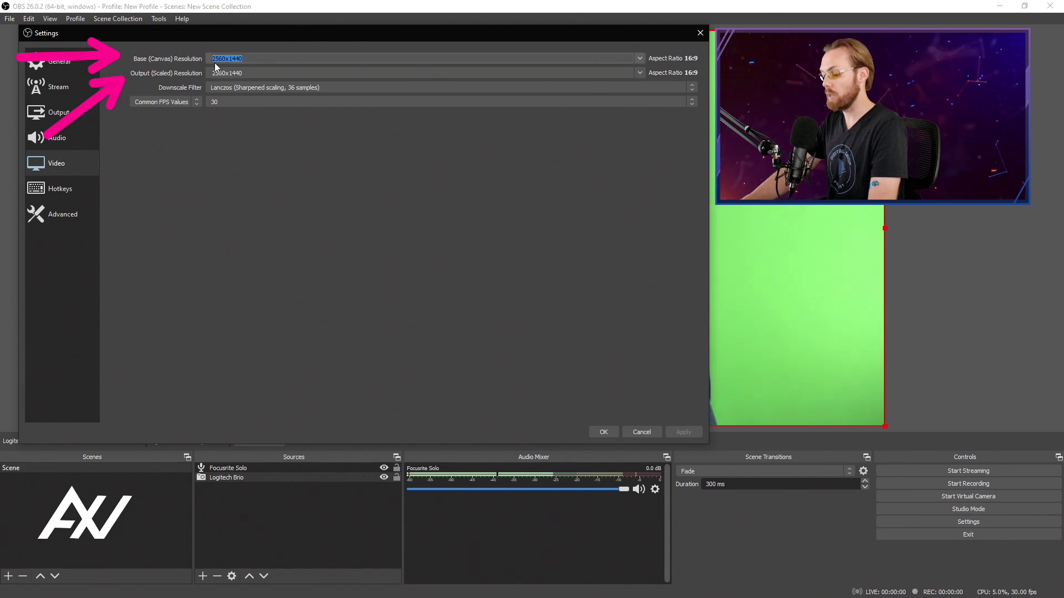
pyautogui.press('Tab')
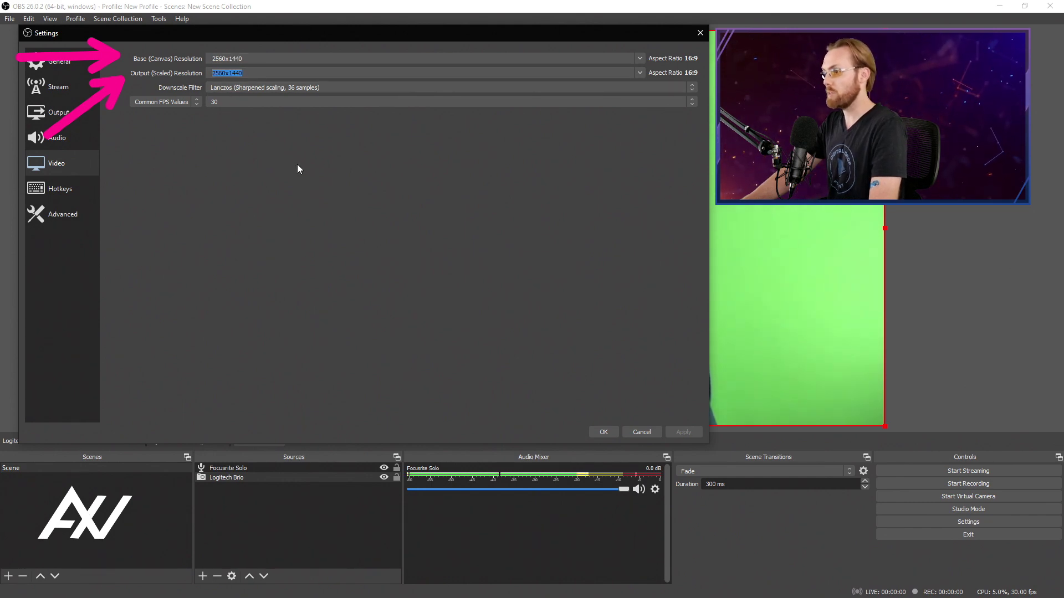
pyautogui.hotkey('ctrl', 'v')
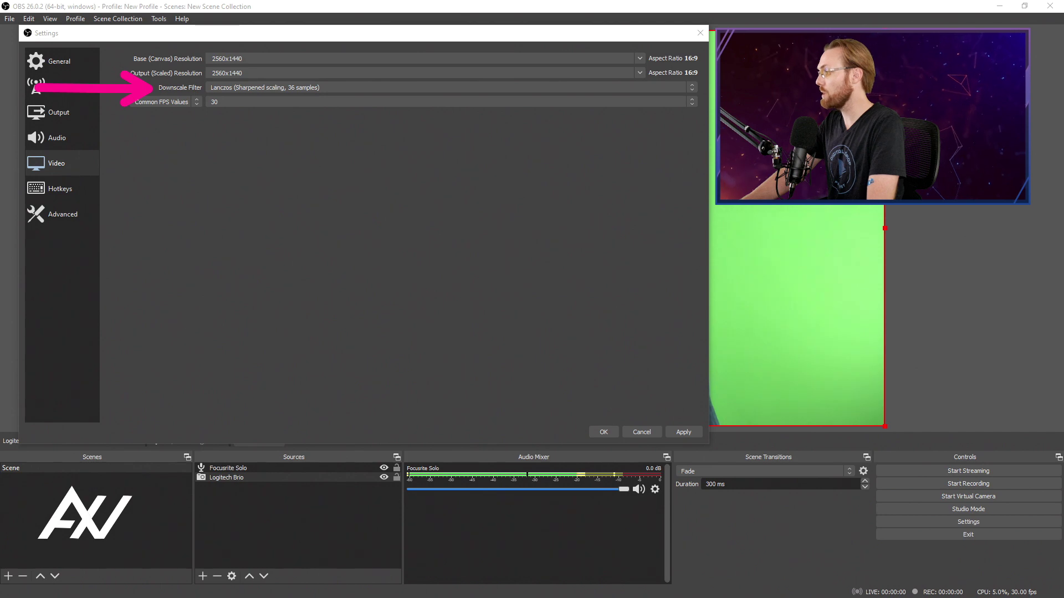
pyautogui.click(683, 88)
pyautogui.click(391, 117)
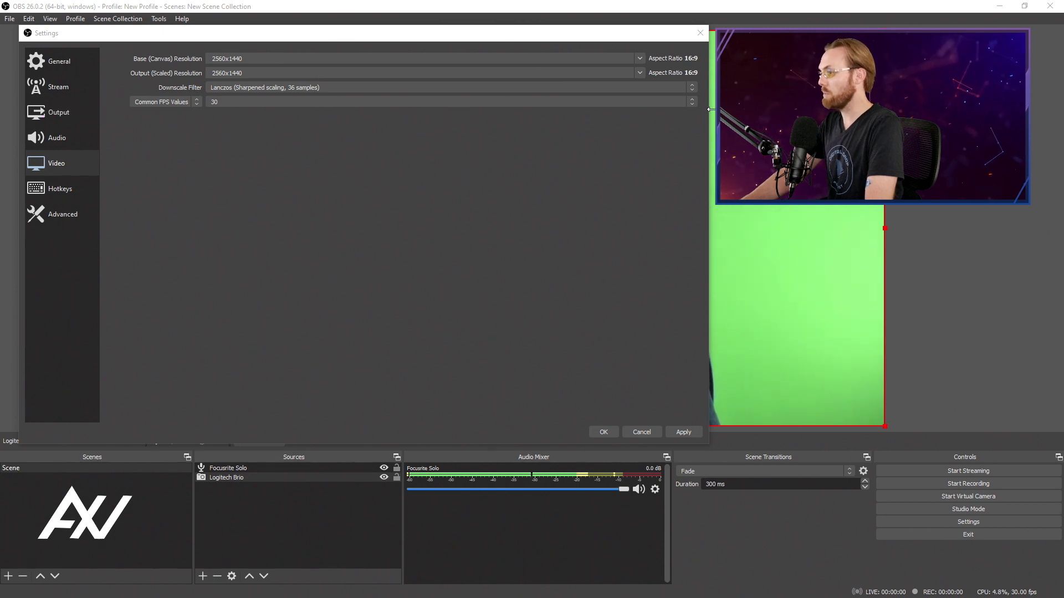
# Try a common FPS value of 60, set it back to 30, and apply the video settings.
pyautogui.click(690, 102)
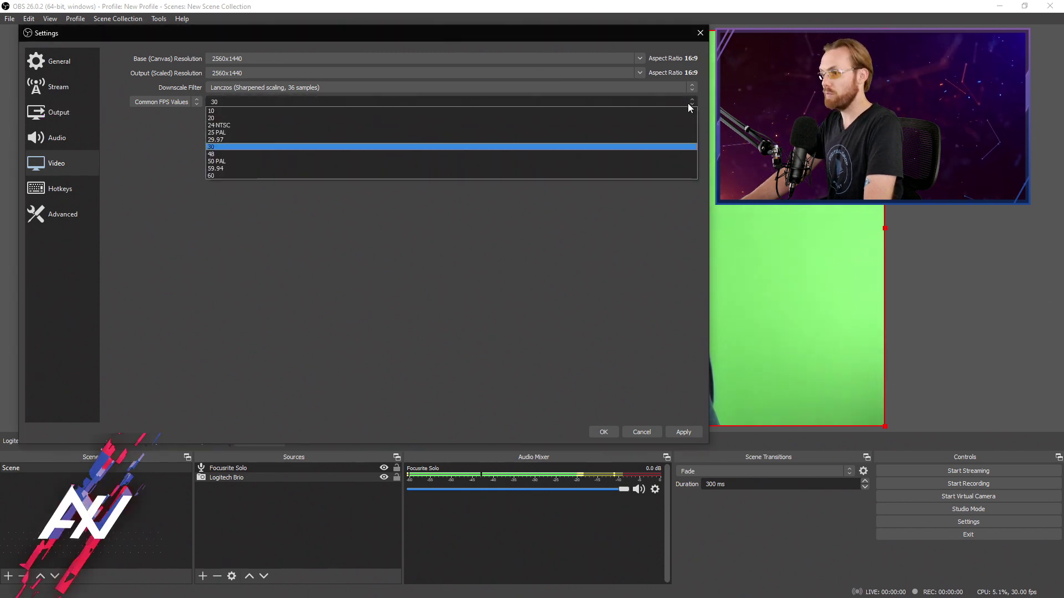
pyautogui.click(614, 147)
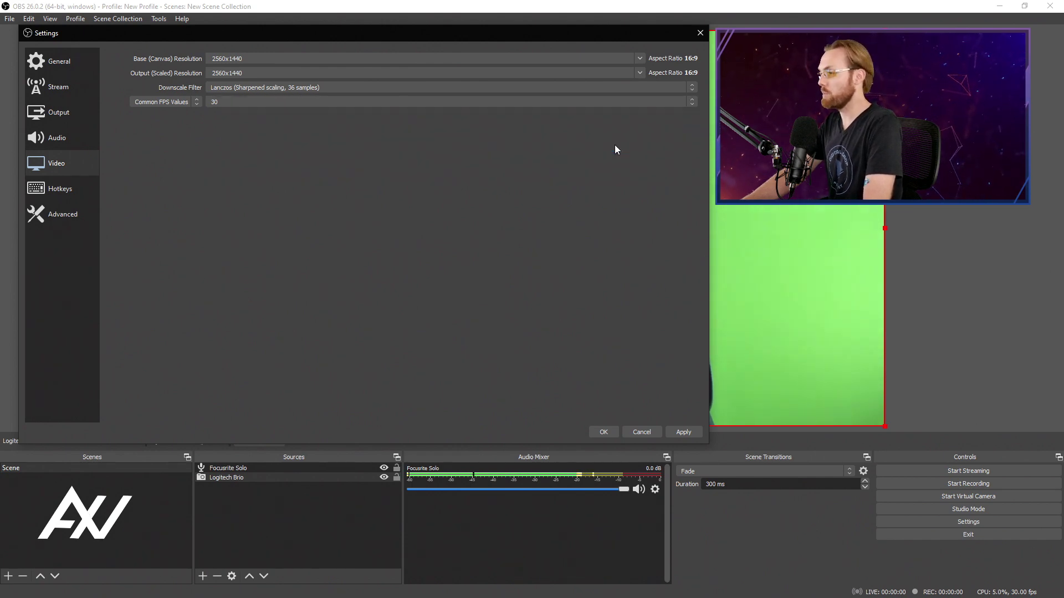
pyautogui.click(692, 102)
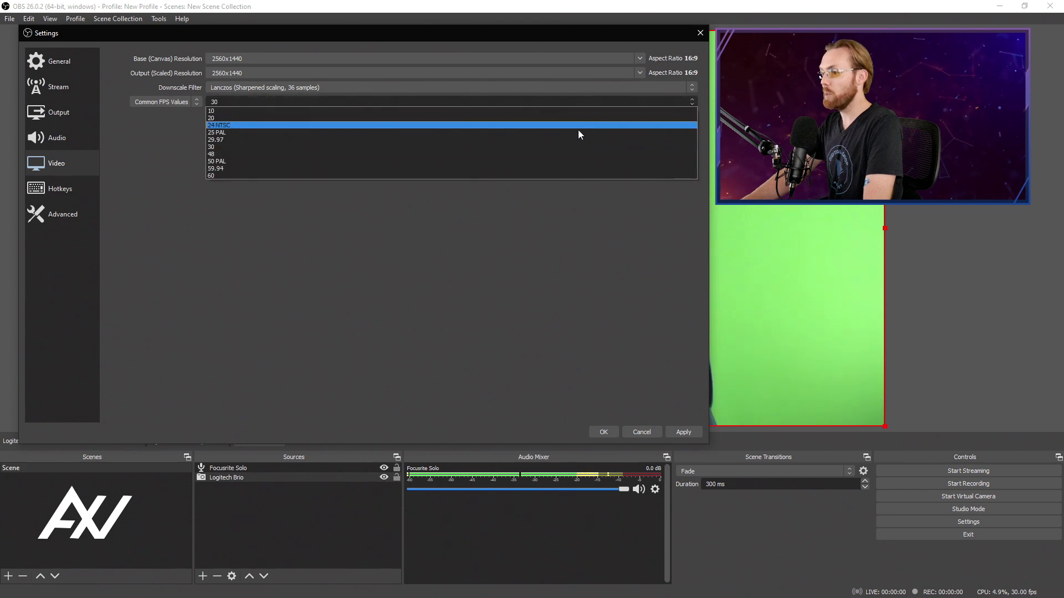
pyautogui.click(553, 176)
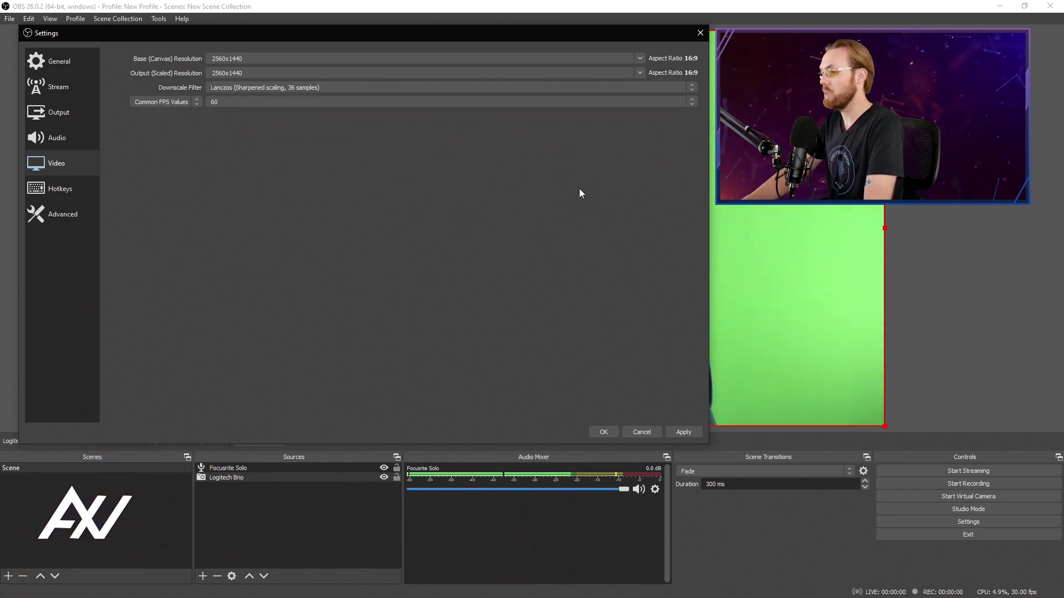
pyautogui.click(691, 105)
pyautogui.click(612, 147)
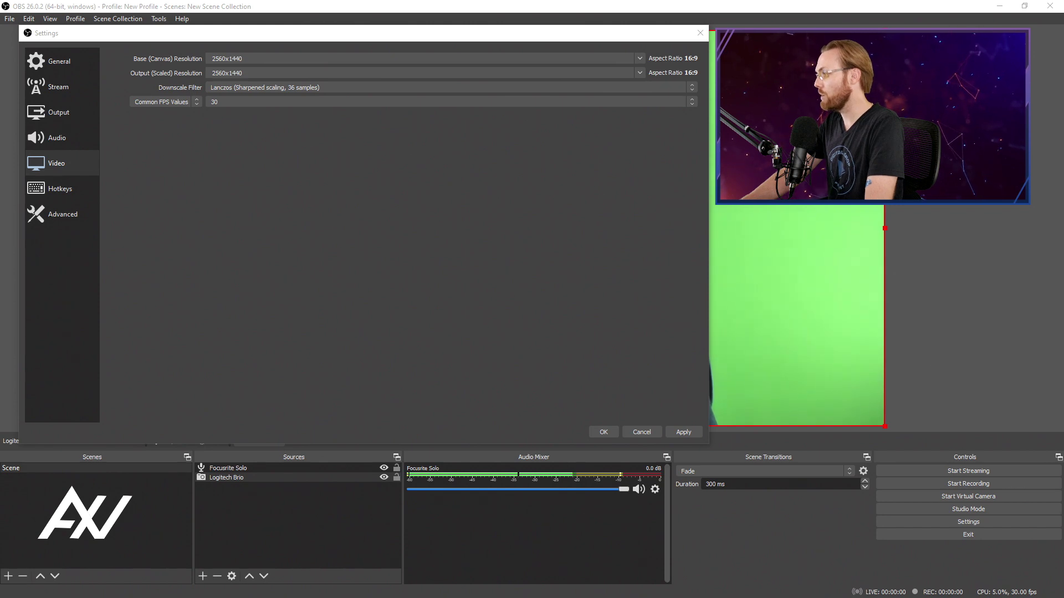
pyautogui.click(699, 428)
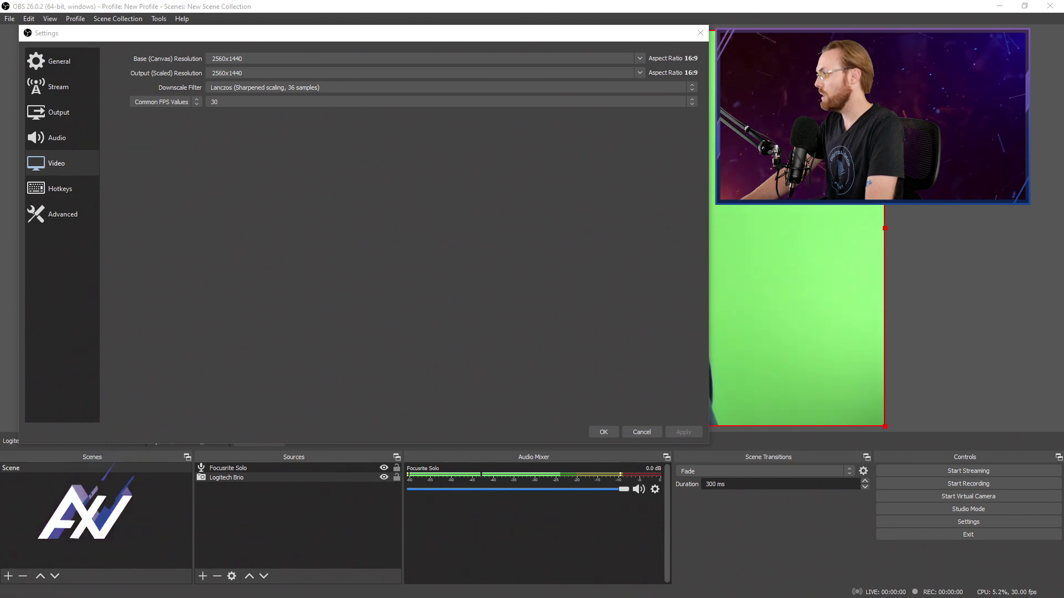
# In the audio settings, select a sample rate of 44.1 kHz.
pyautogui.click(57, 138)
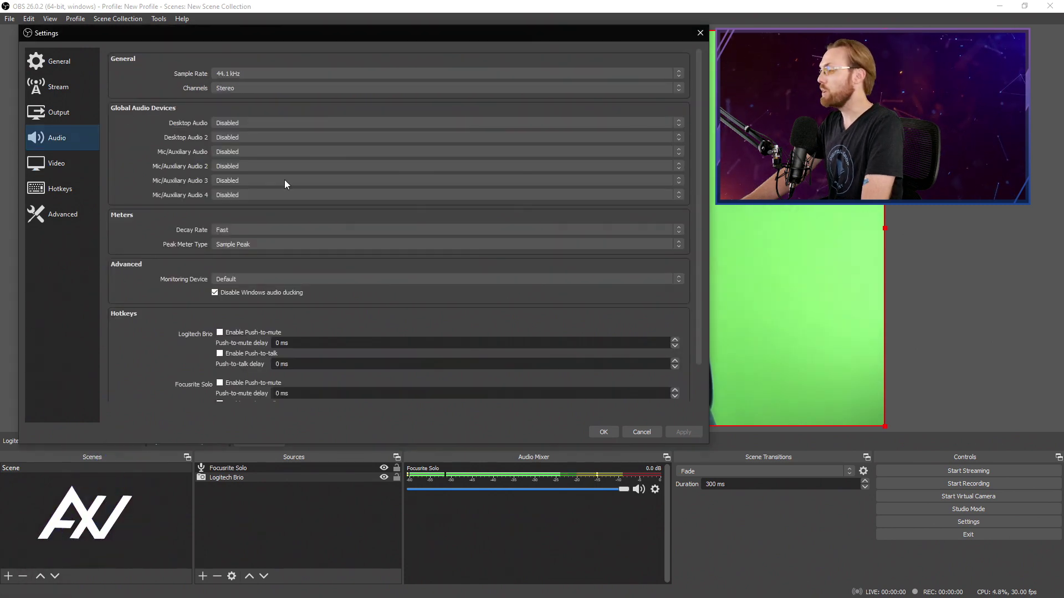
pyautogui.click(395, 464)
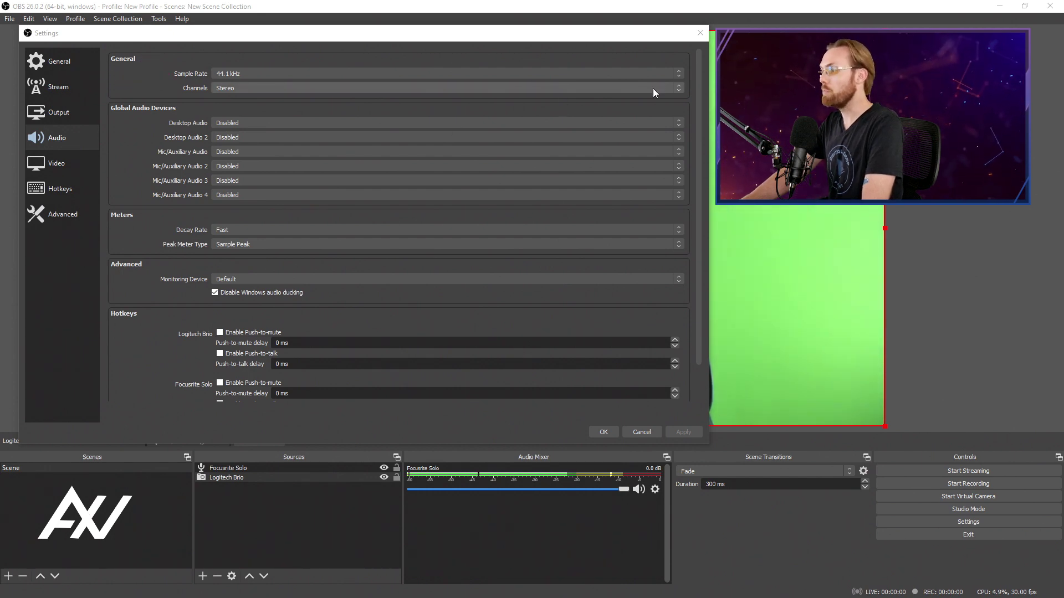
pyautogui.click(680, 72)
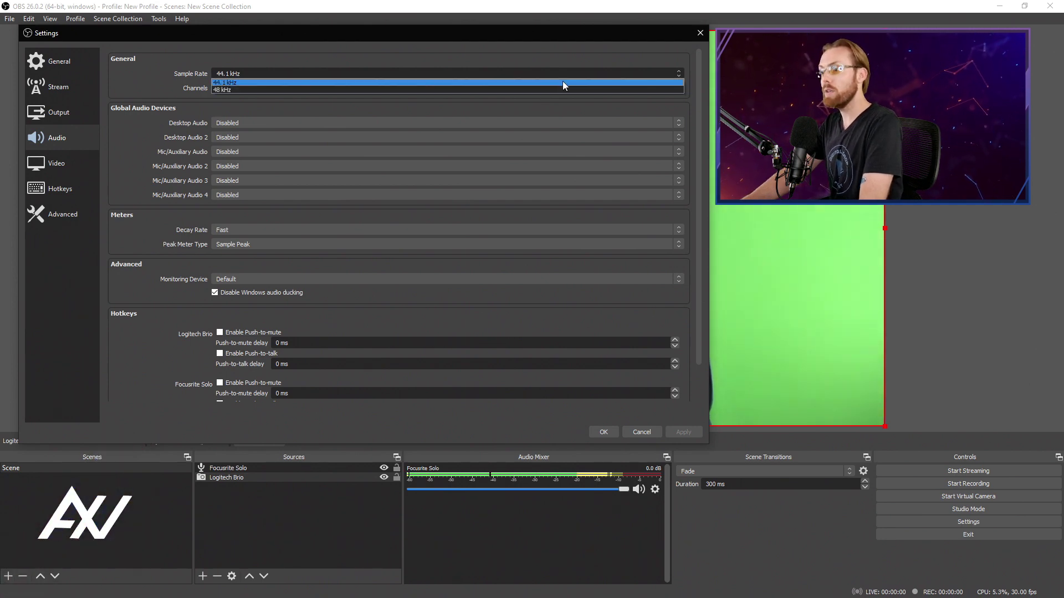
pyautogui.click(563, 82)
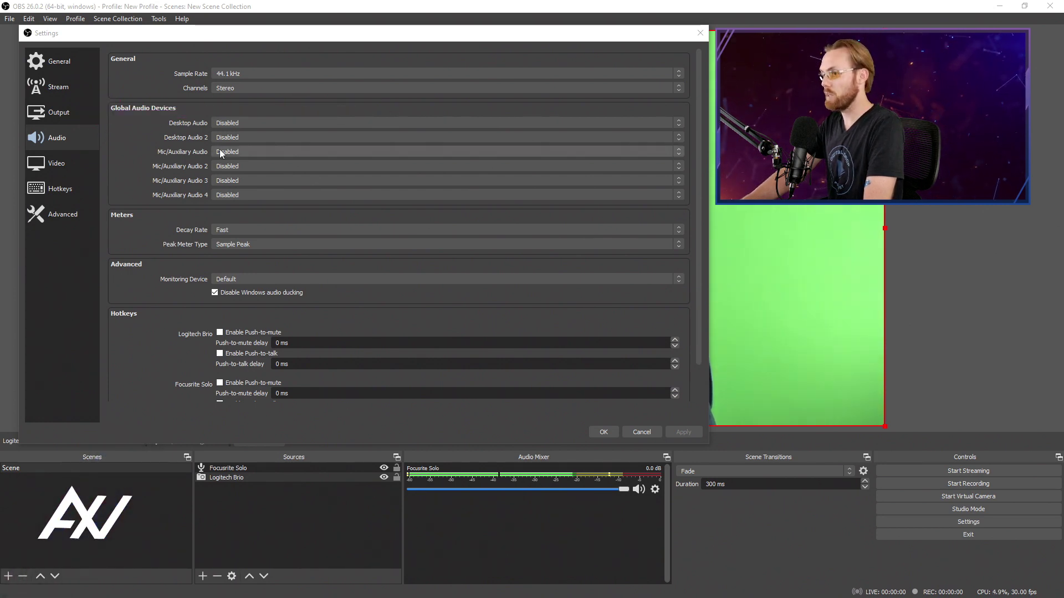
# In the output settings, switch the output mode to Simple and back to Advanced.
pyautogui.click(85, 113)
pyautogui.click(266, 64)
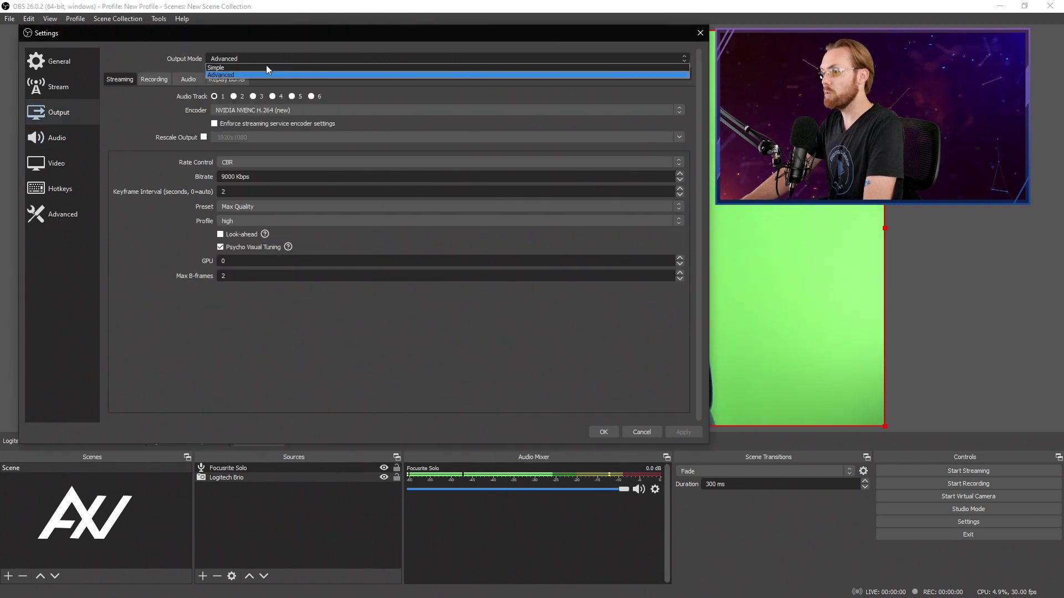
pyautogui.click(264, 68)
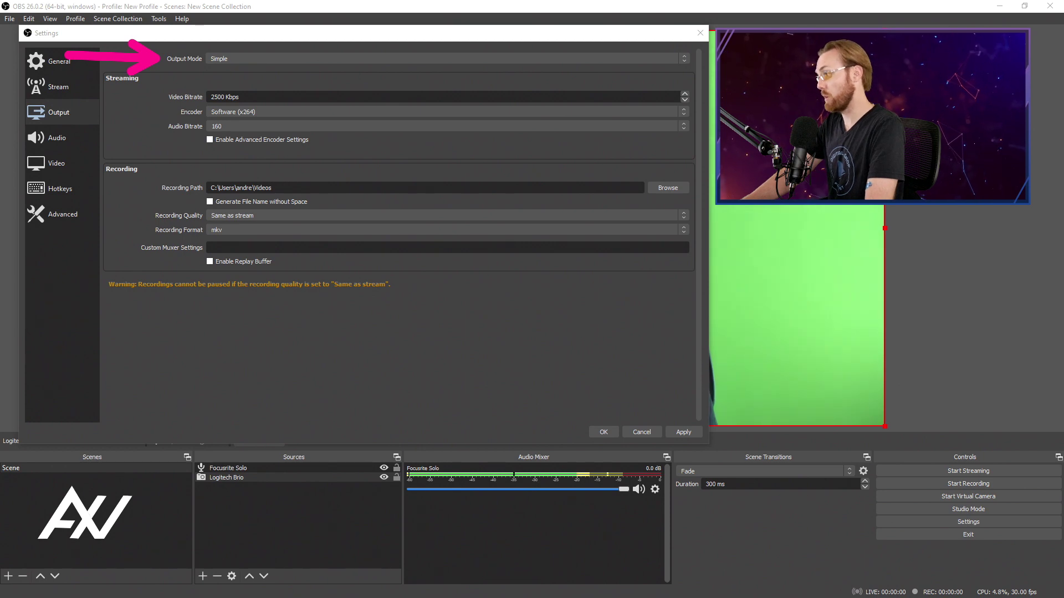
pyautogui.click(684, 57)
pyautogui.click(596, 75)
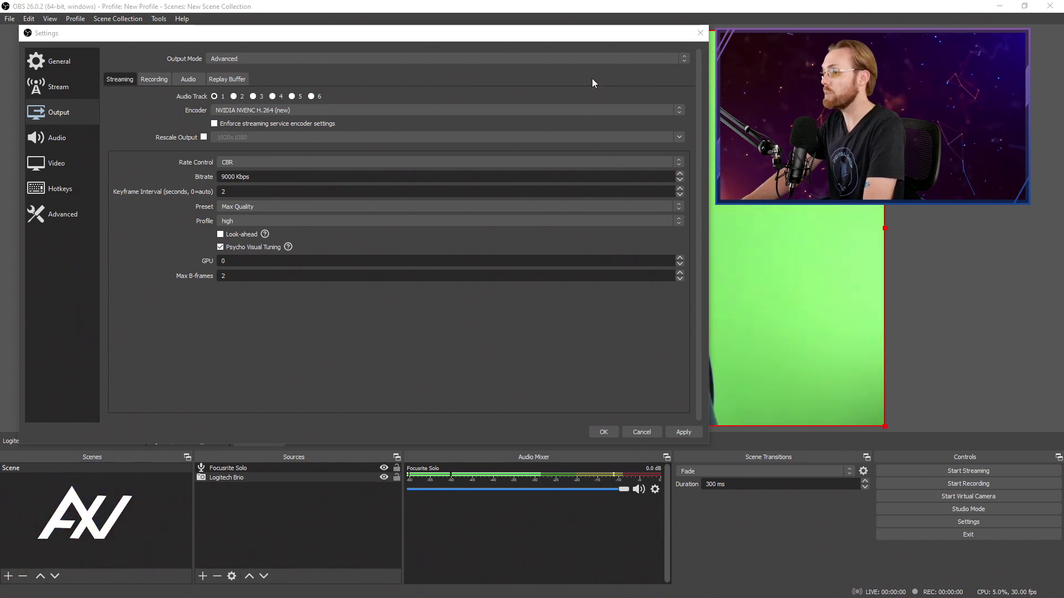
# Try the x264 streaming encoder and switch back to NVIDIA NVENC H.264 (new).
pyautogui.click(477, 111)
pyautogui.click(415, 126)
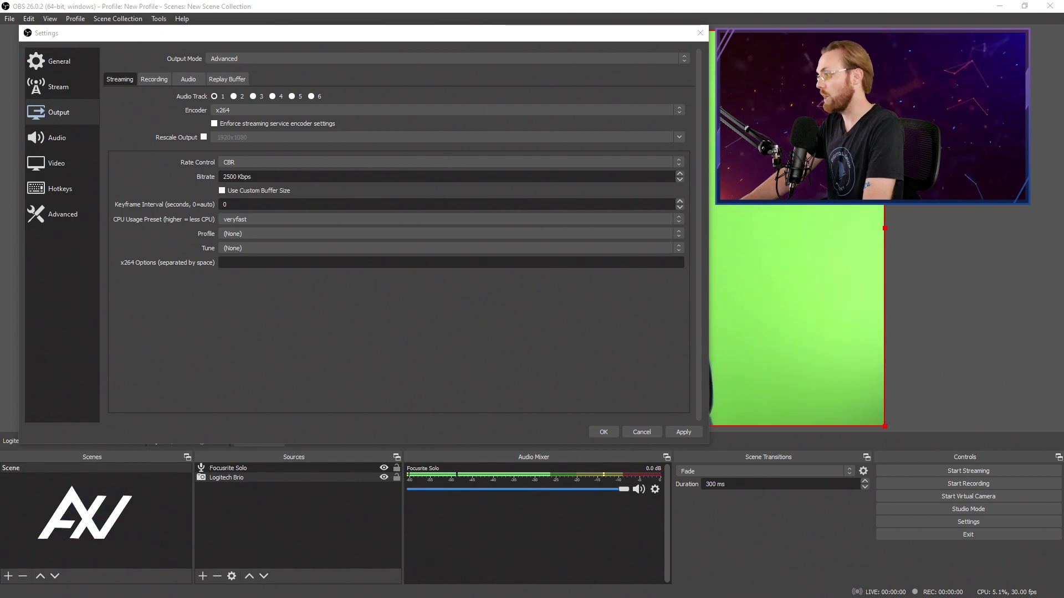
pyautogui.click(573, 105)
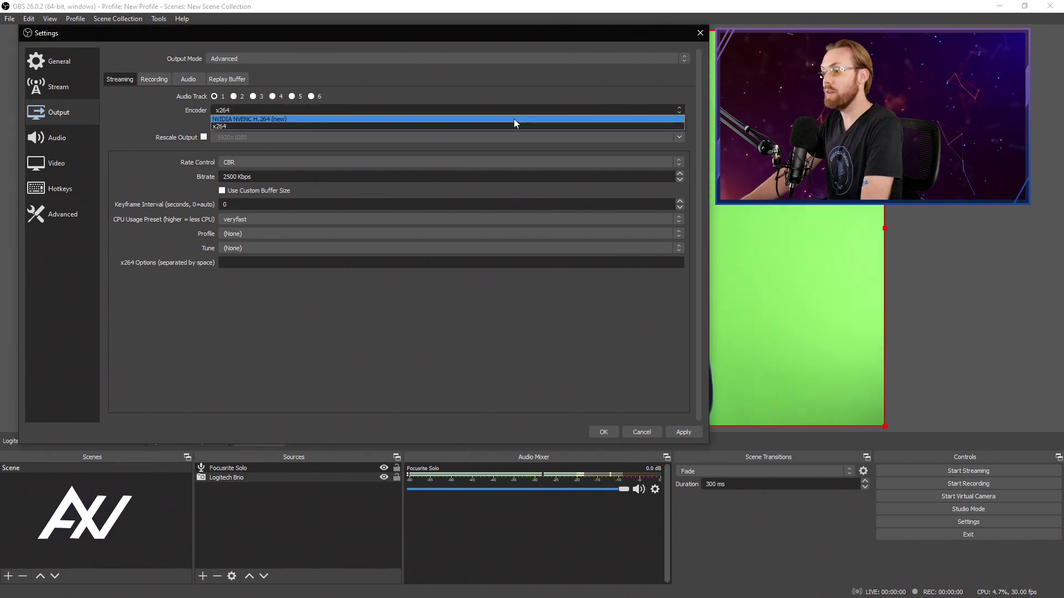
pyautogui.click(514, 119)
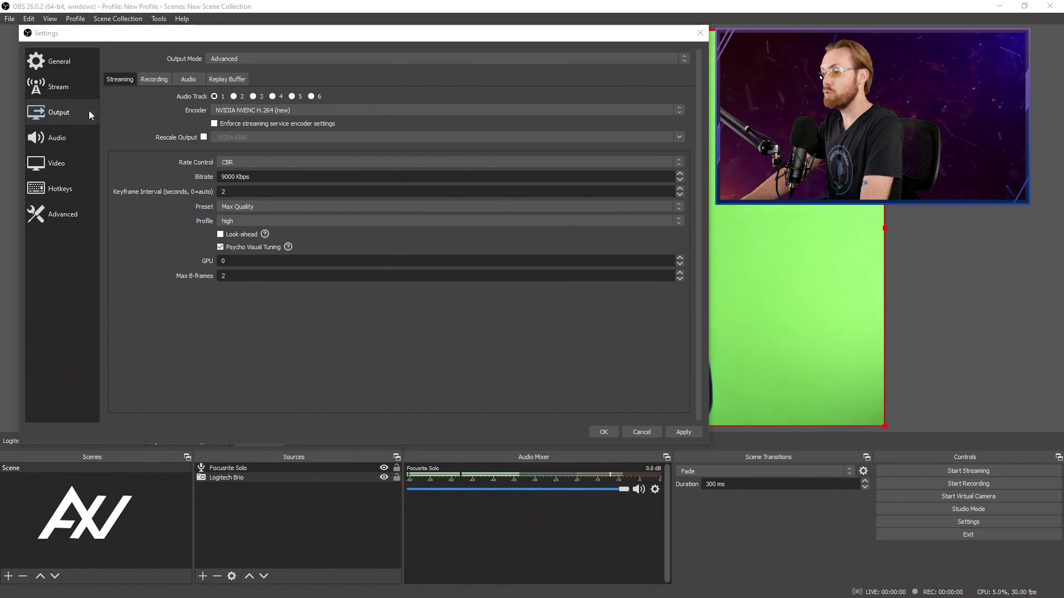
pyautogui.moveTo(89, 112); pyautogui.dragTo(177, 110)
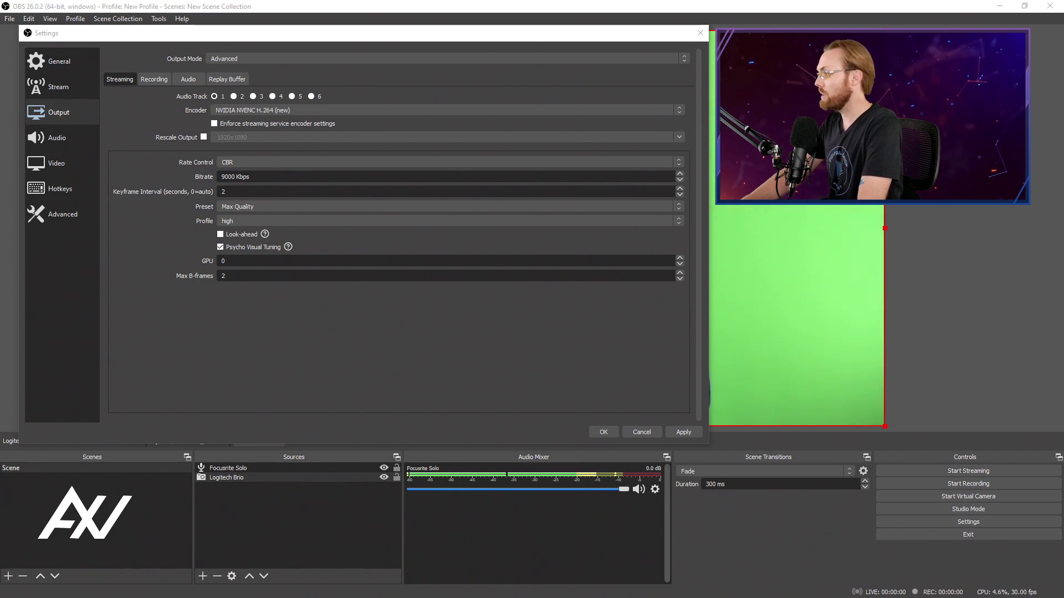
# Turn on the enforcement of streaming service encoder settings and turn it off again.
pyautogui.click(215, 124)
pyautogui.click(215, 125)
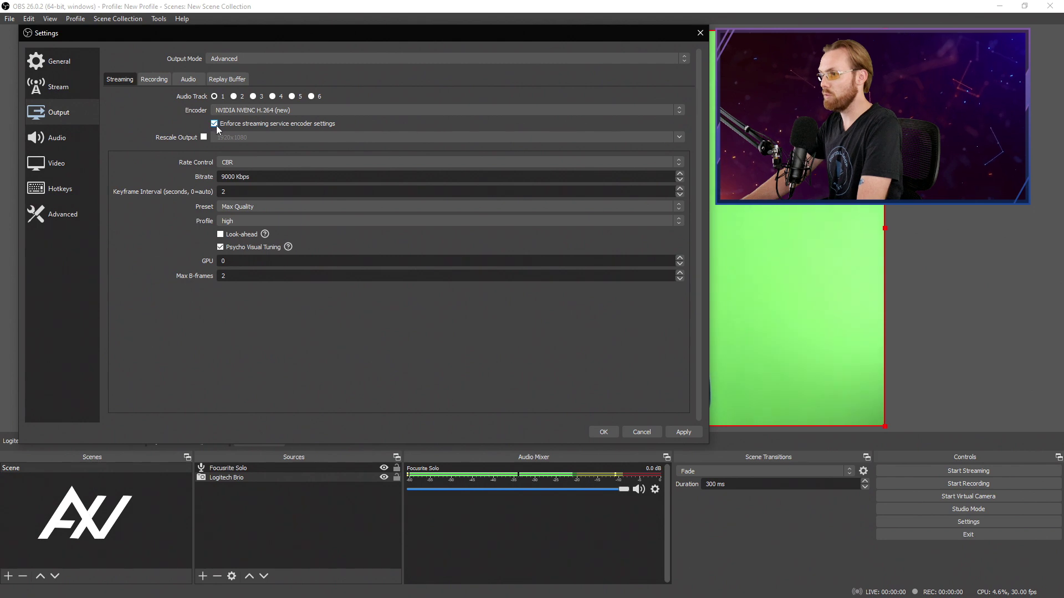
pyautogui.click(215, 124)
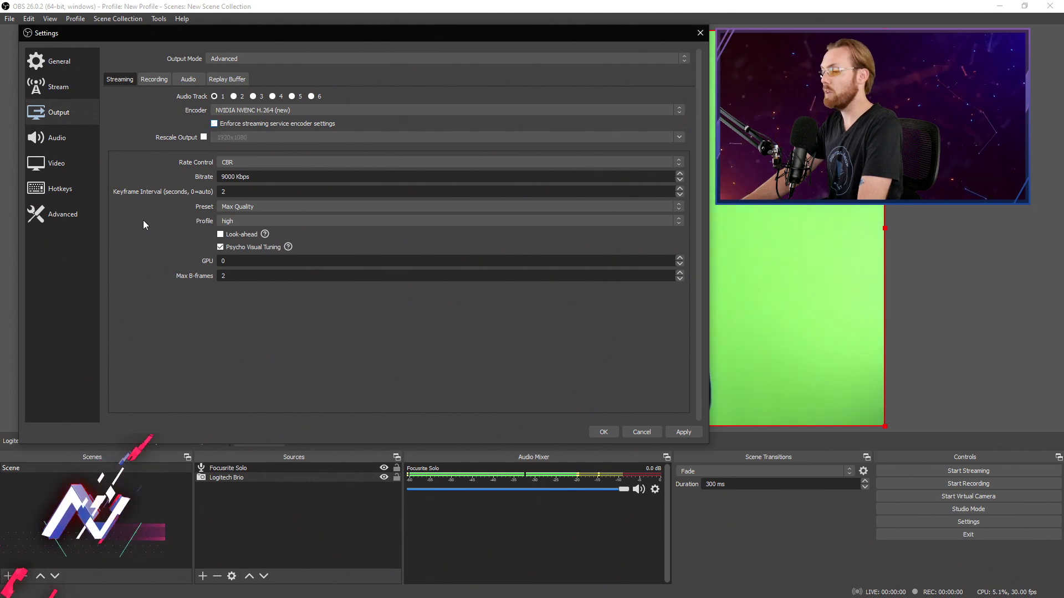
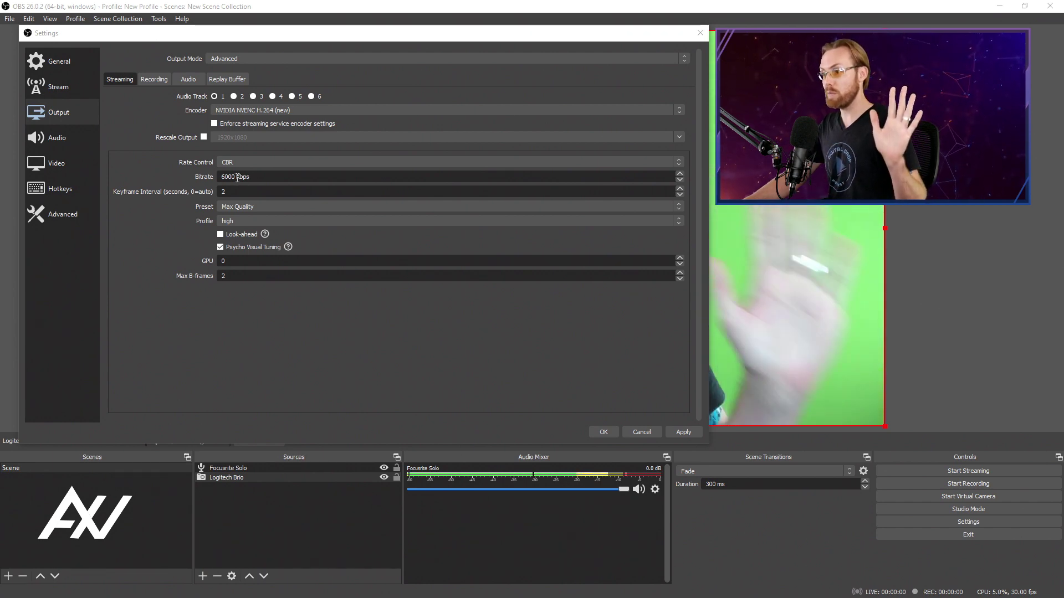
# Set the streaming bitrate to 13000 Kbps and select the Max Quality preset.
pyautogui.moveTo(253, 179); pyautogui.dragTo(140, 160)
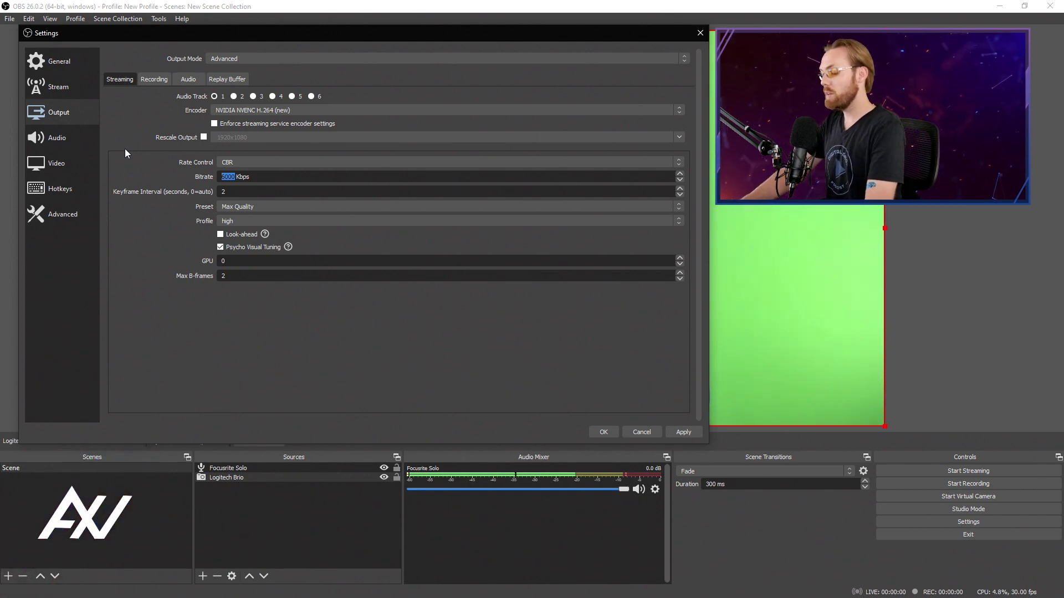
pyautogui.write('13000')
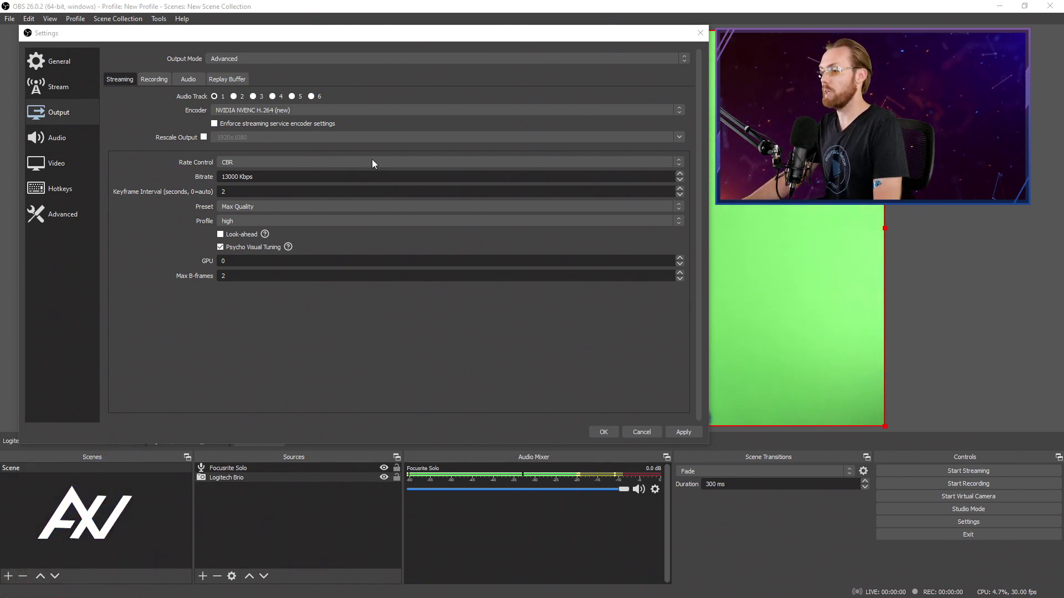
pyautogui.click(222, 192)
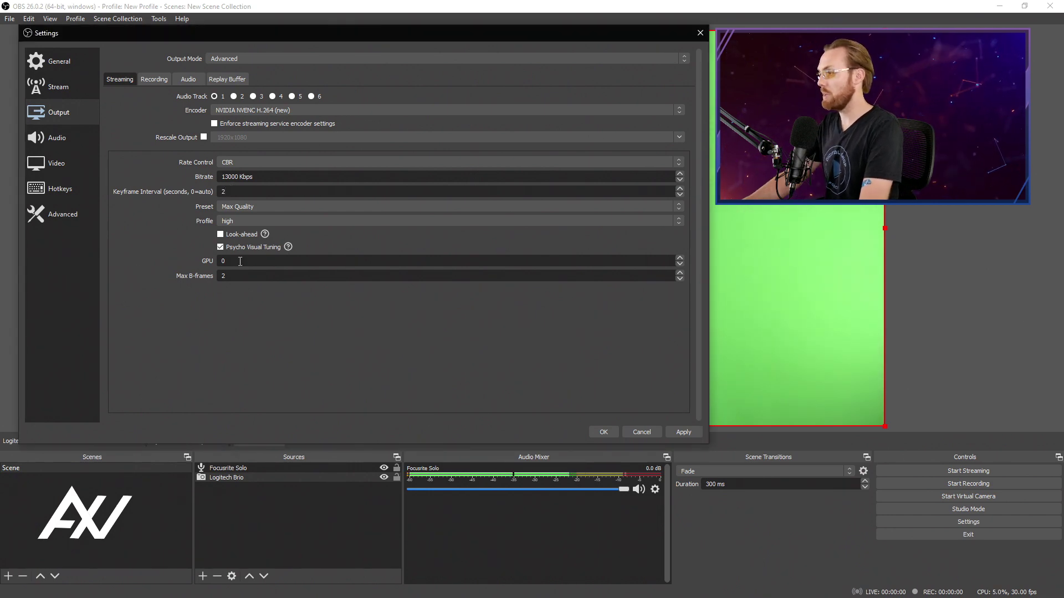
pyautogui.click(676, 207)
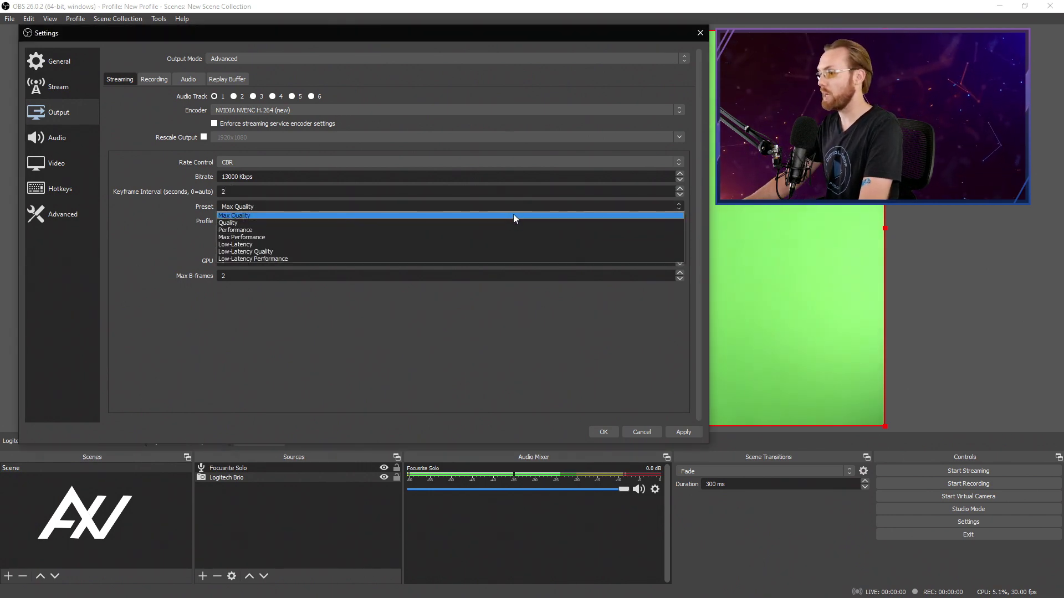
pyautogui.click(513, 214)
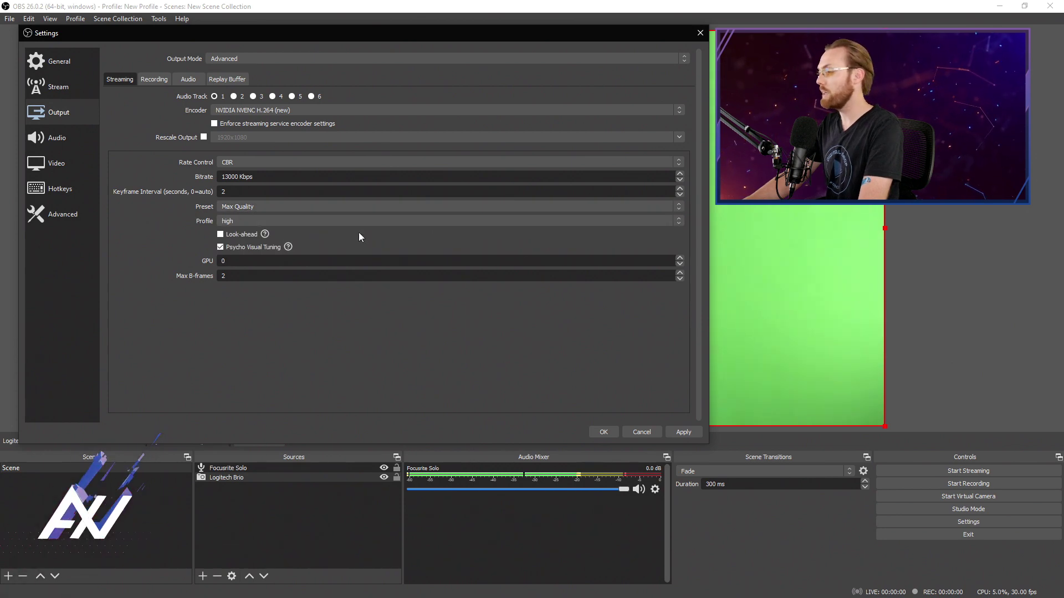
# Apply the streaming output settings.
pyautogui.click(396, 463)
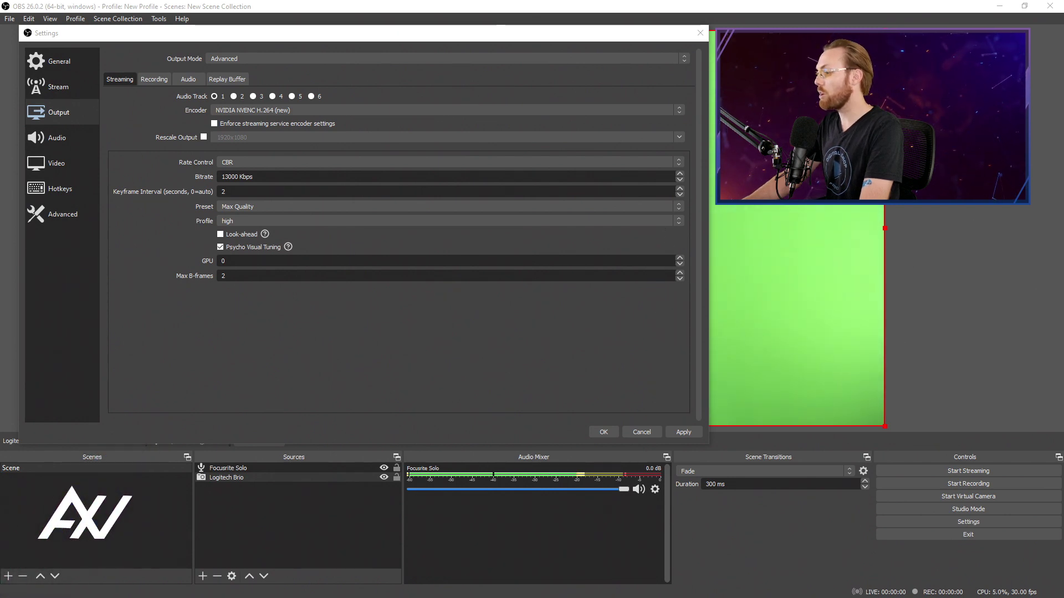
pyautogui.click(683, 433)
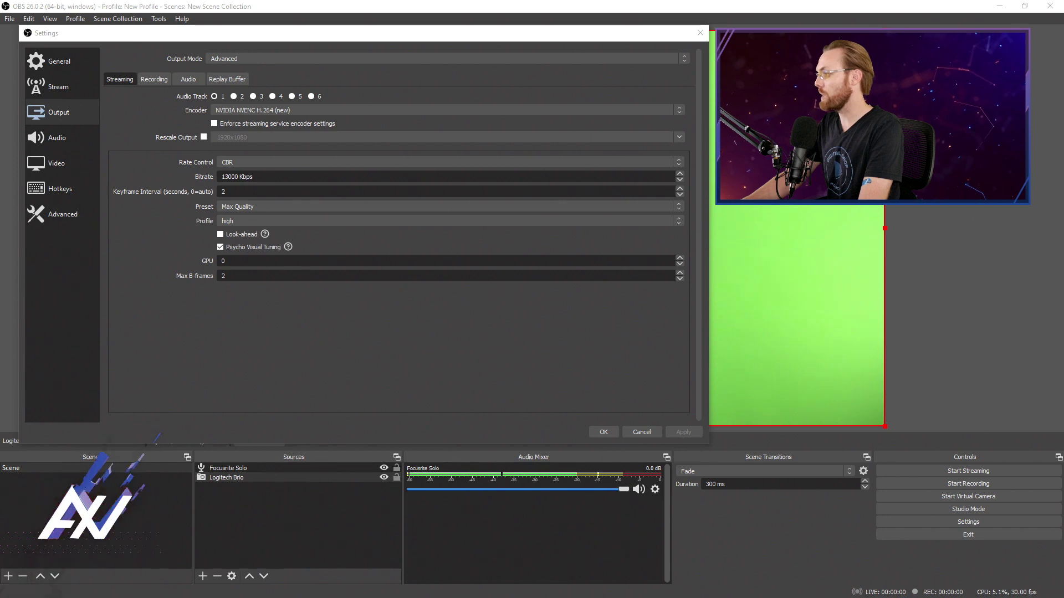
# In the output audio settings, set the Track 1 audio bitrate to 320.
pyautogui.click(175, 78)
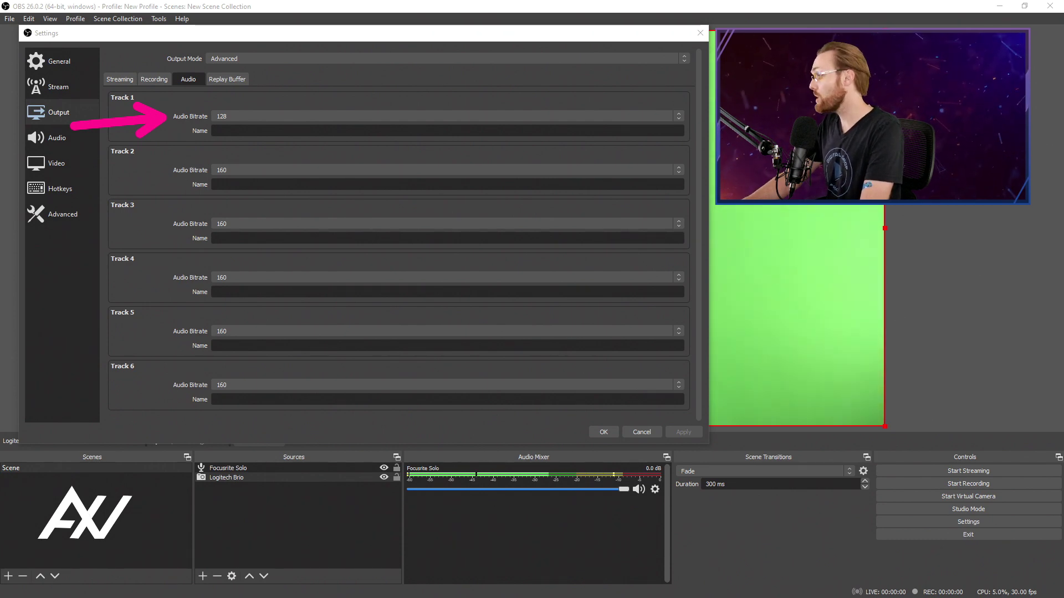
pyautogui.click(683, 114)
pyautogui.click(614, 140)
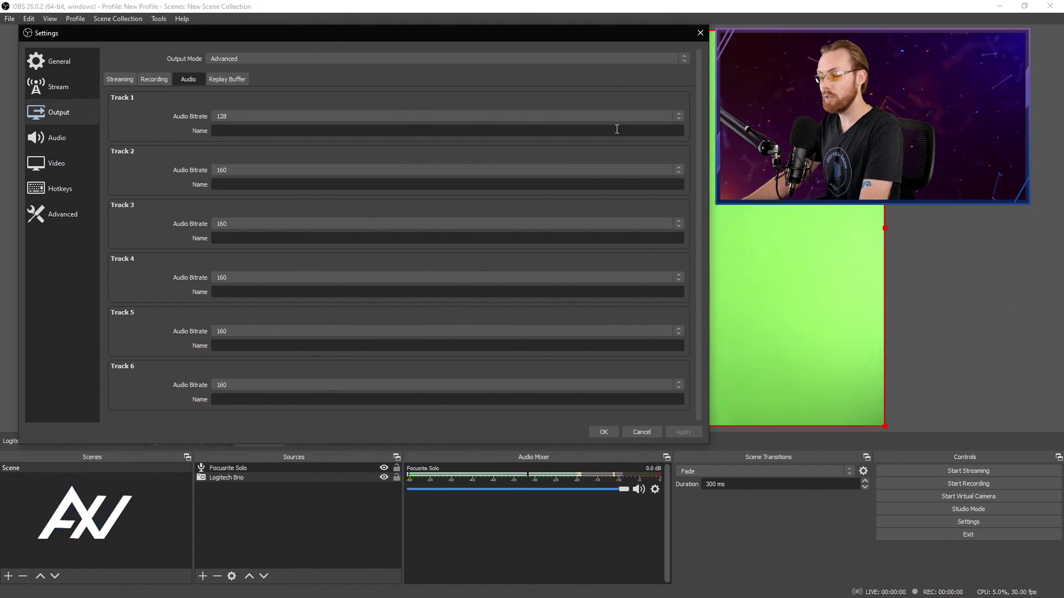
pyautogui.click(649, 113)
pyautogui.click(537, 184)
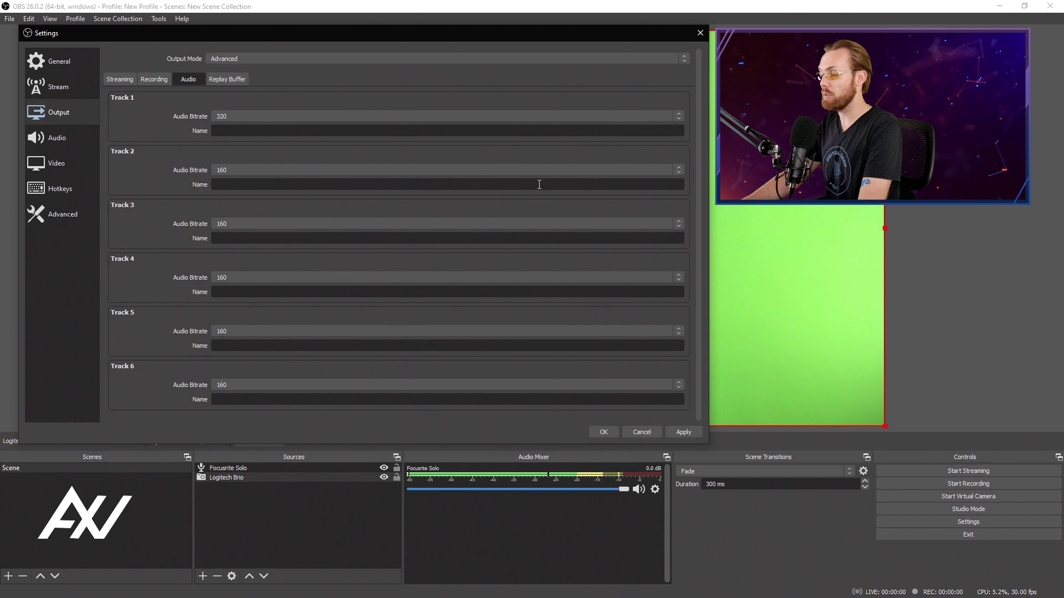
# Set the Track 1 audio bitrate back to 128 and apply the settings.
pyautogui.click(576, 118)
pyautogui.click(565, 140)
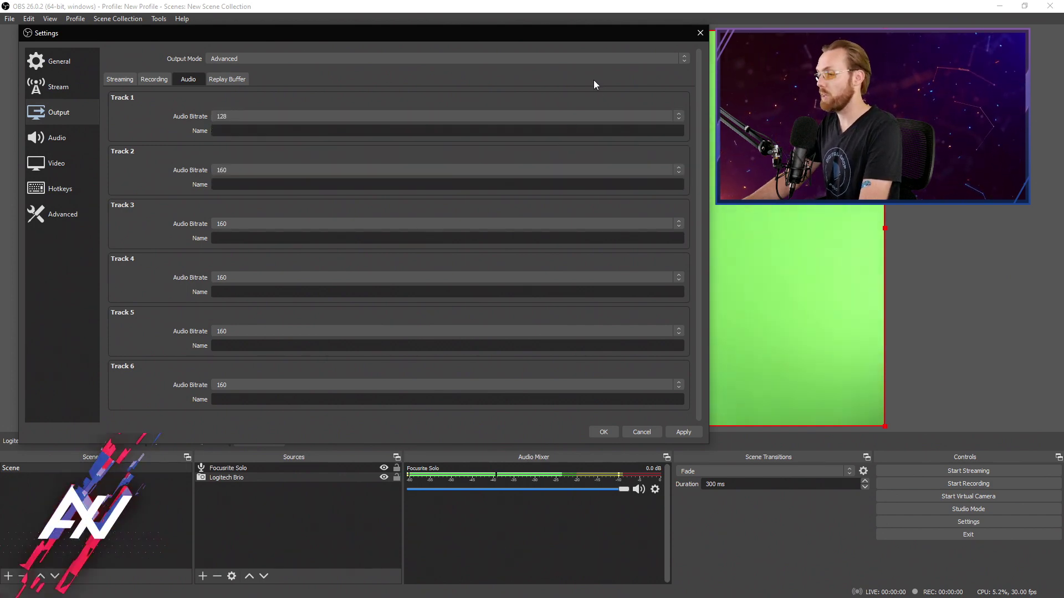
pyautogui.click(396, 463)
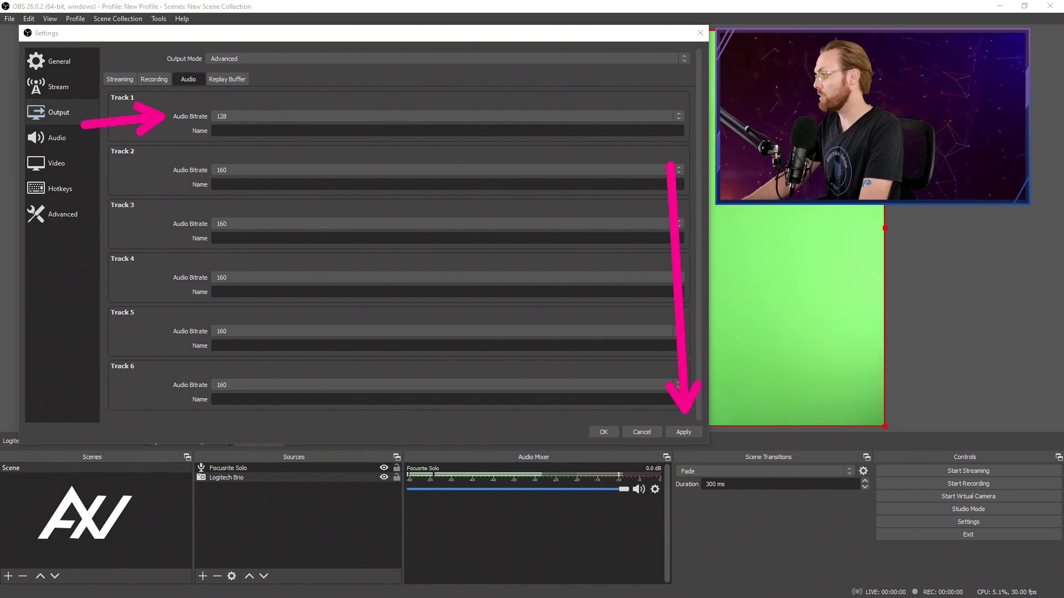
pyautogui.click(684, 434)
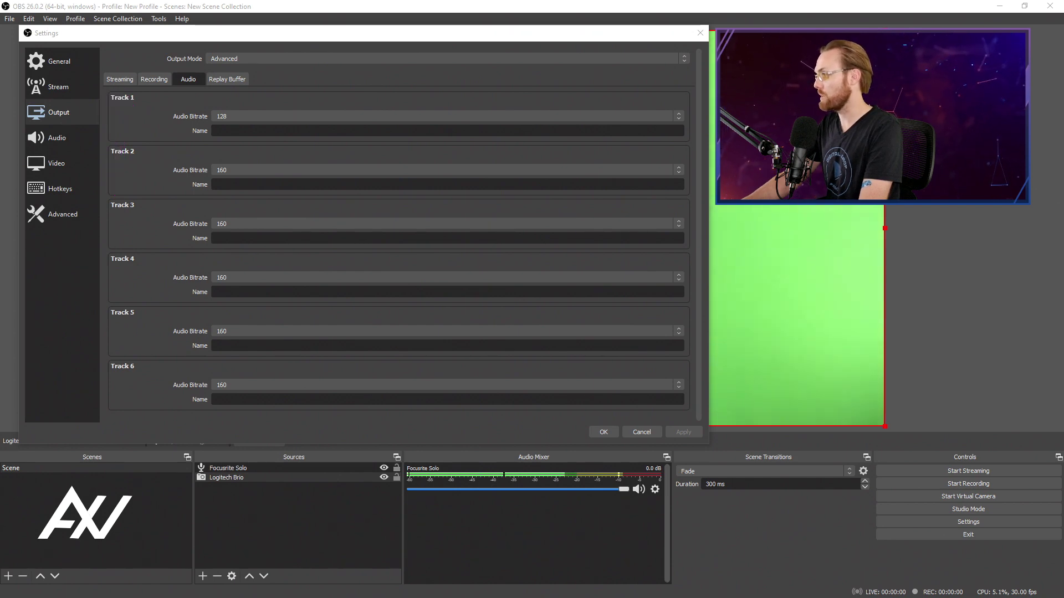
# Return to the streaming output settings and set the bitrate to 9000 Kbps.
pyautogui.click(120, 80)
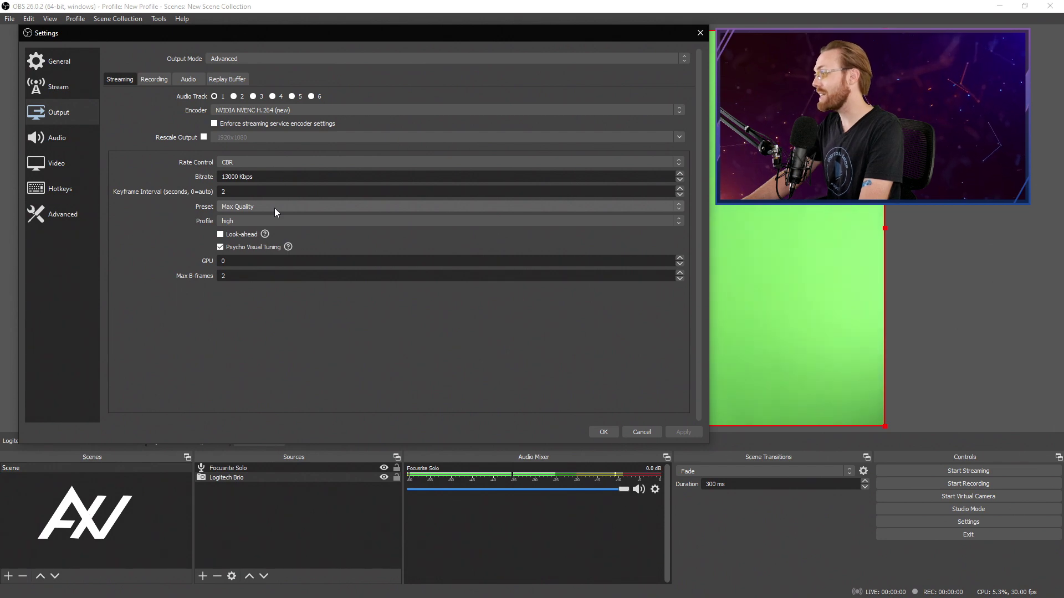
pyautogui.doubleClick(238, 176)
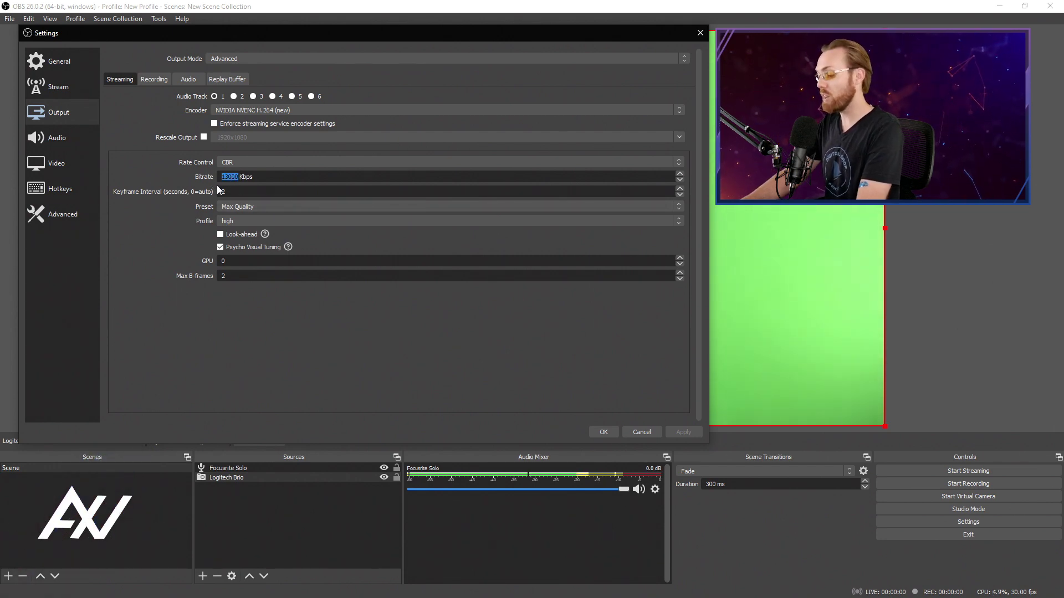
pyautogui.write('9000')
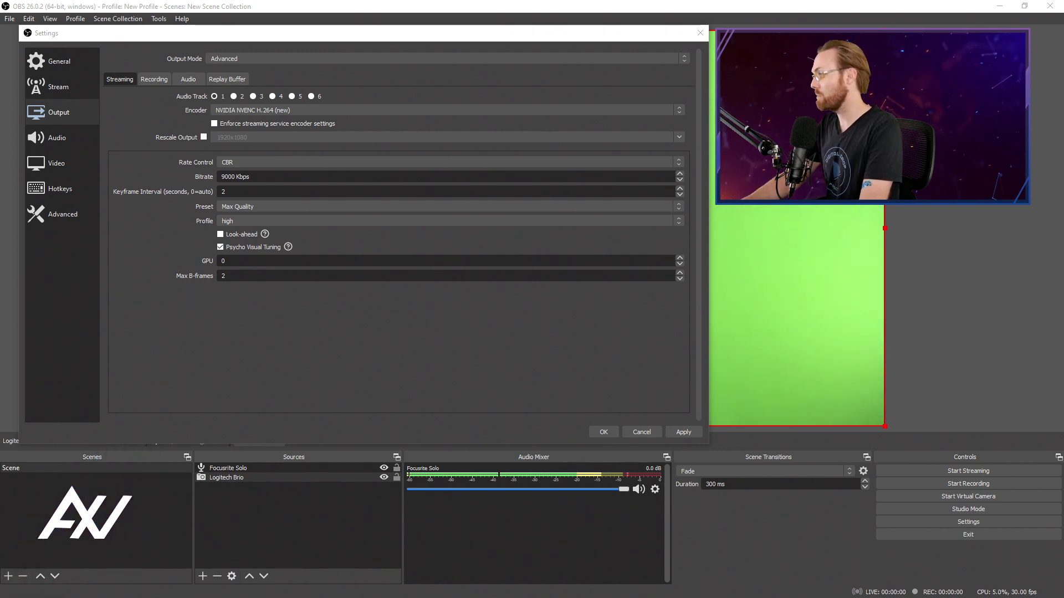
# Set the streaming bitrate to 18000 Kbps, apply it and close the settings with the changes saved.
pyautogui.click(234, 177)
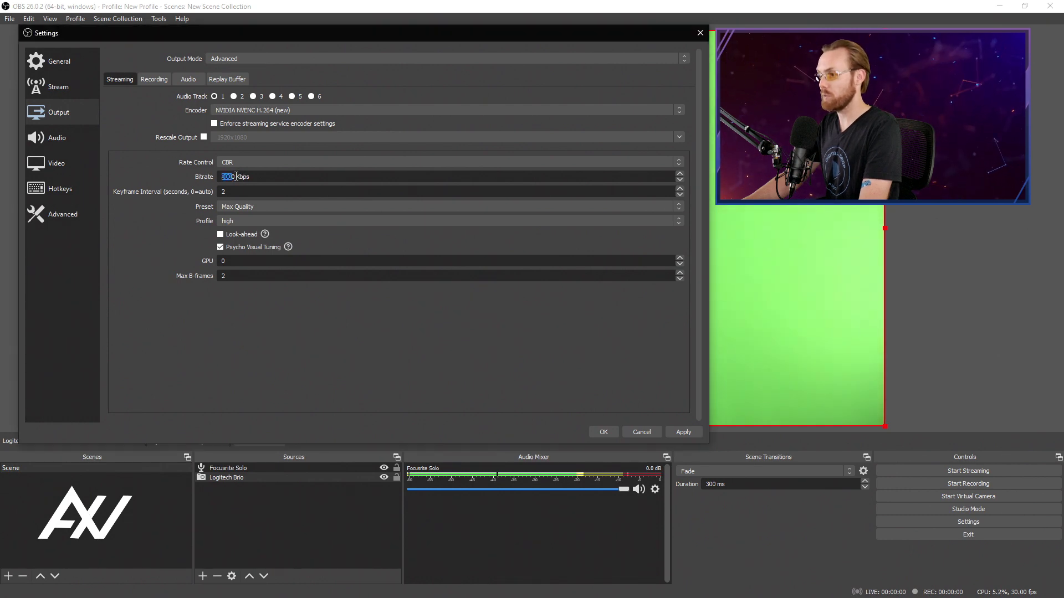
pyautogui.write('18000')
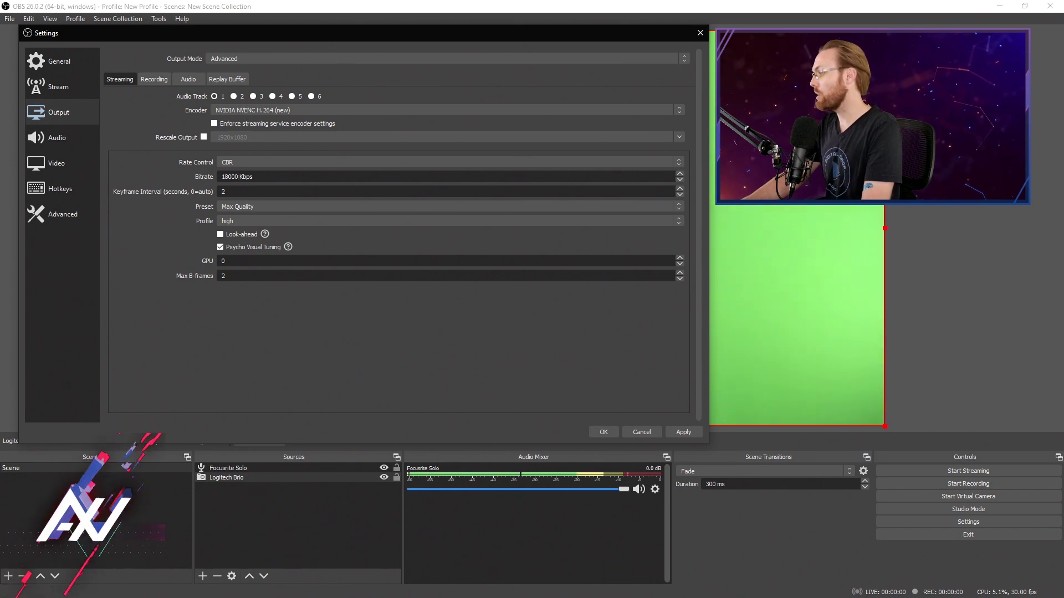
pyautogui.moveTo(100, 180); pyautogui.dragTo(184, 182)
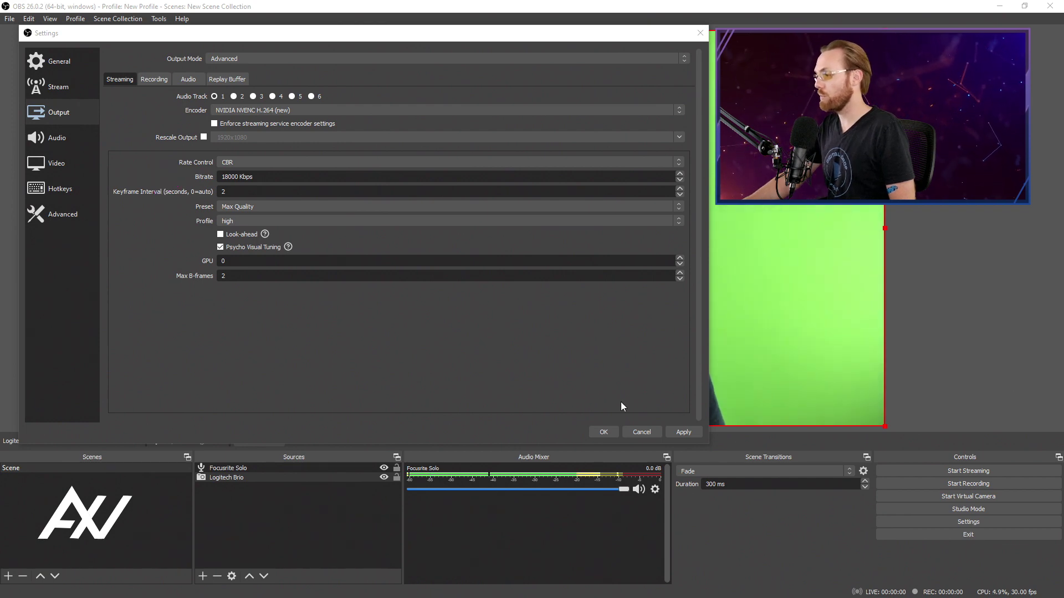
pyautogui.click(685, 436)
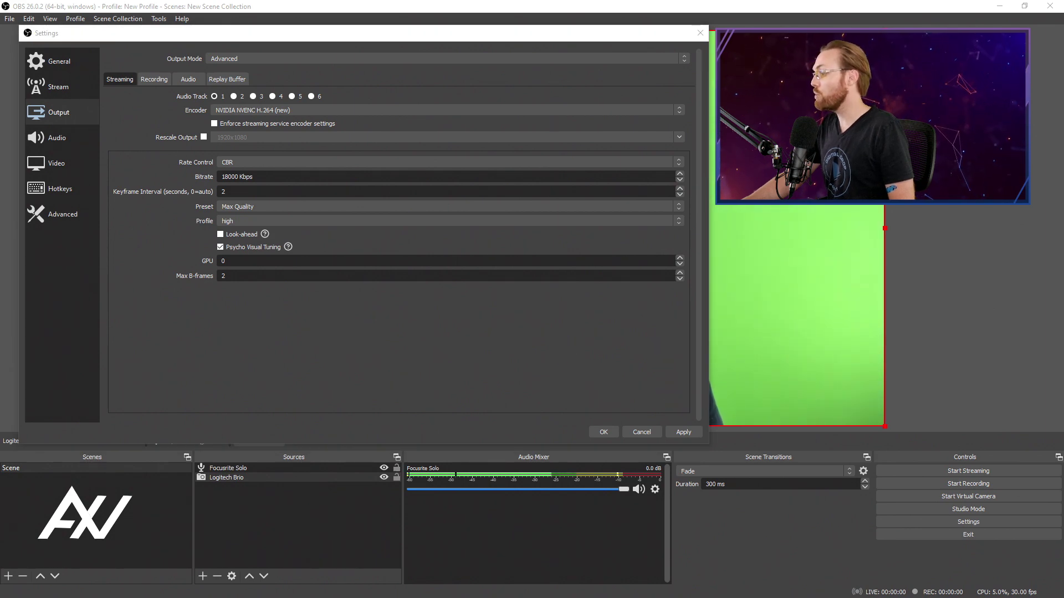
pyautogui.click(603, 433)
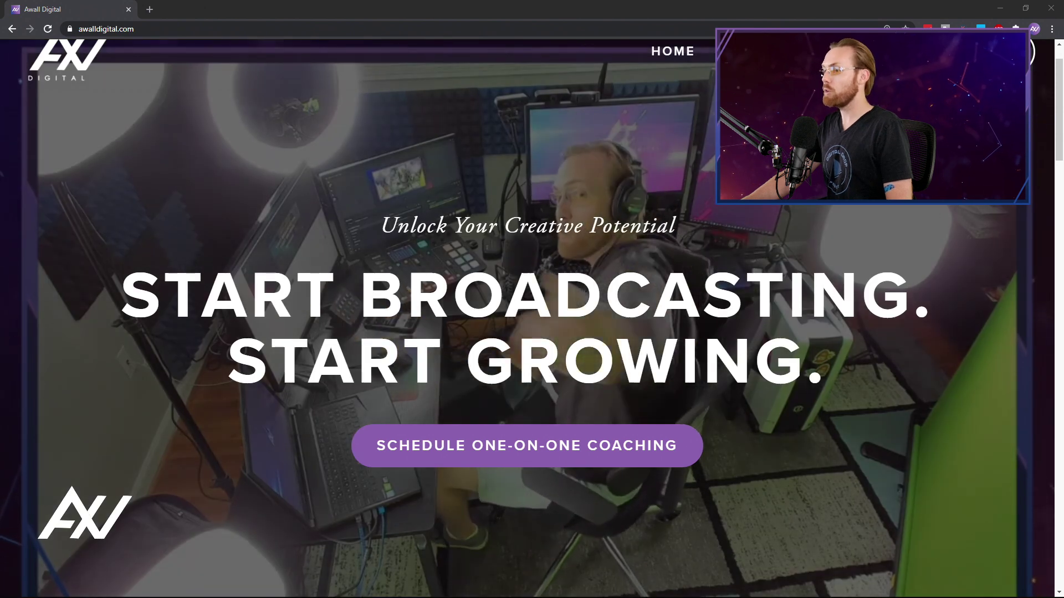
# In the browser, look through the one-on-one coaching booking form on awalldigital.com, choosing the 10:00am slot on Friday, November 20, 2020.
pyautogui.scroll(-5, 889, 241)
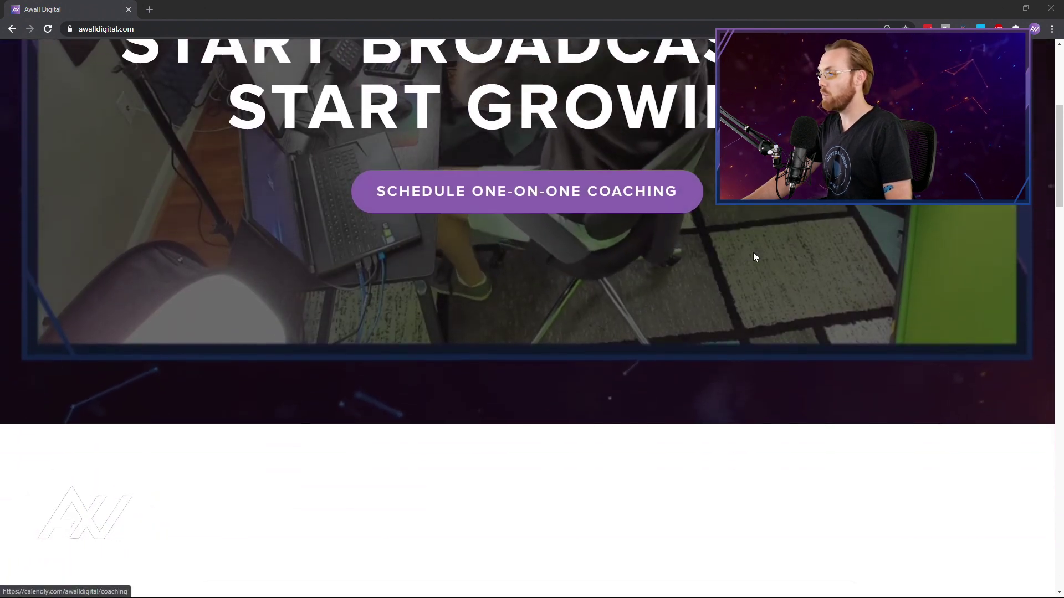
pyautogui.click(753, 257)
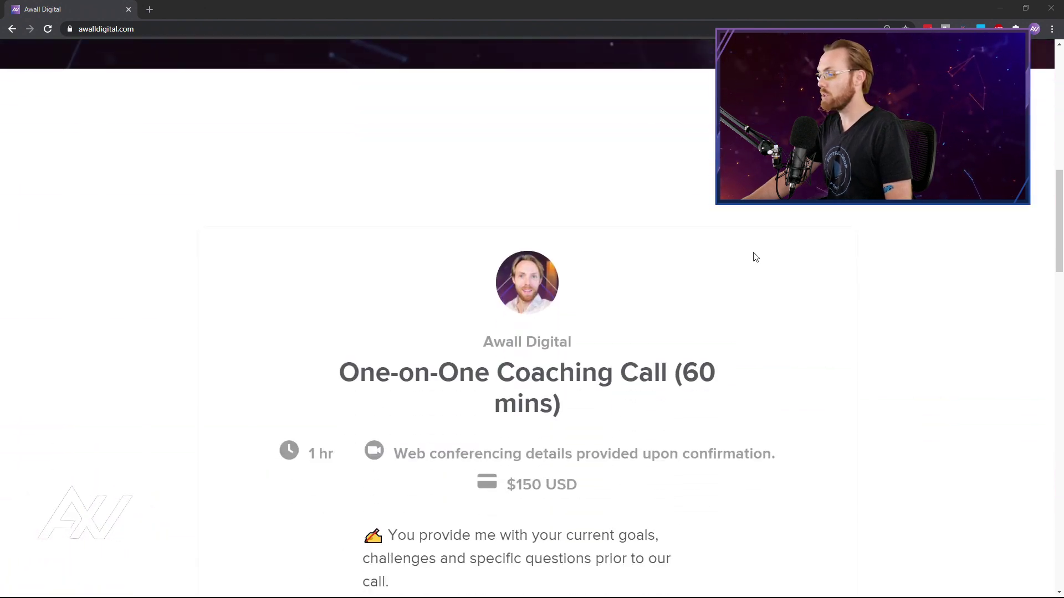
pyautogui.scroll(-8, 754, 257)
pyautogui.scroll(-3, 753, 257)
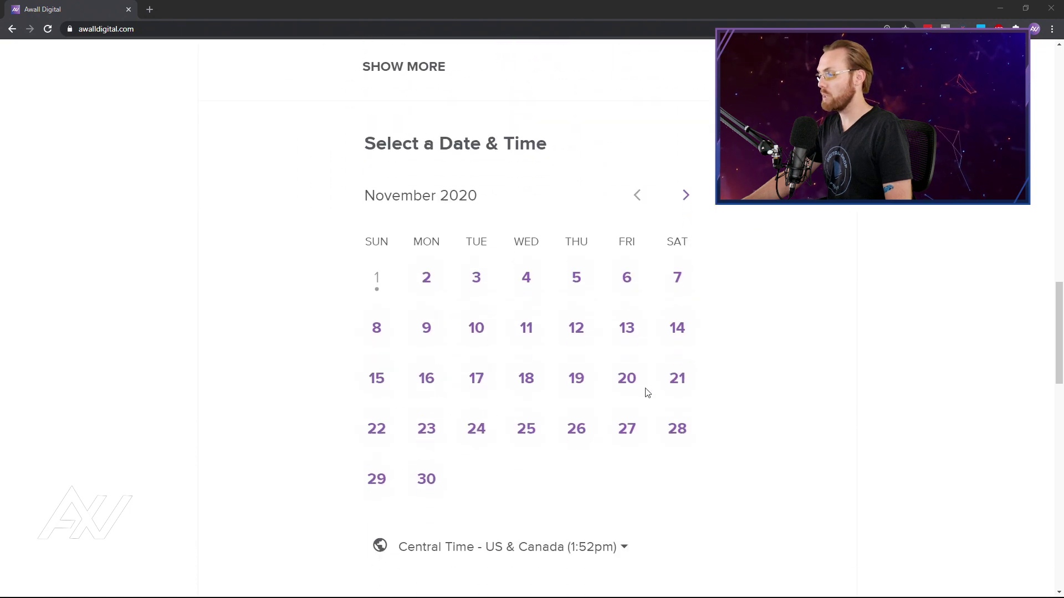
pyautogui.click(635, 389)
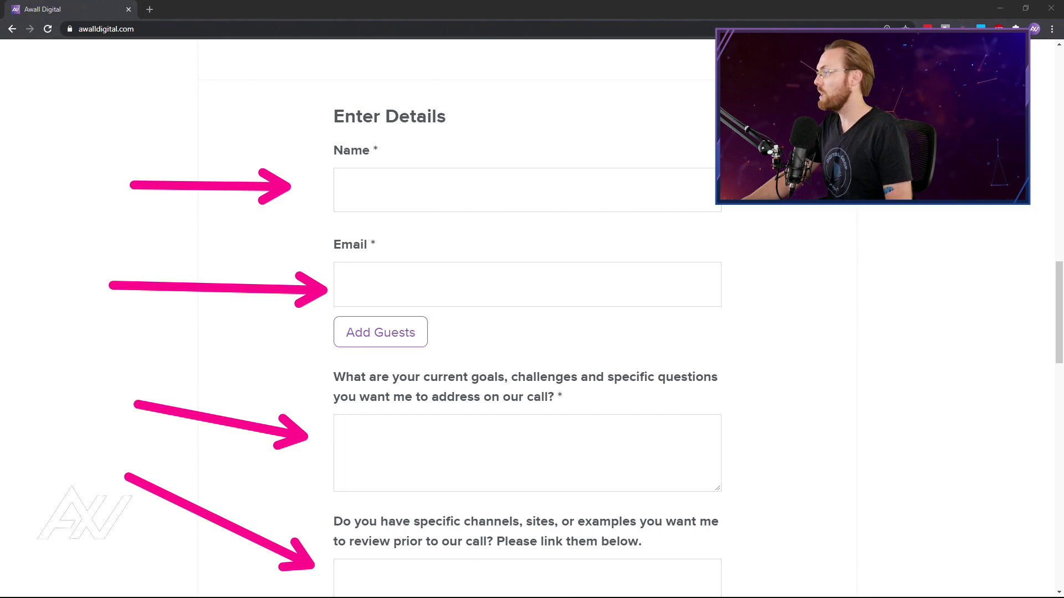
pyautogui.scroll(15, 873, 267)
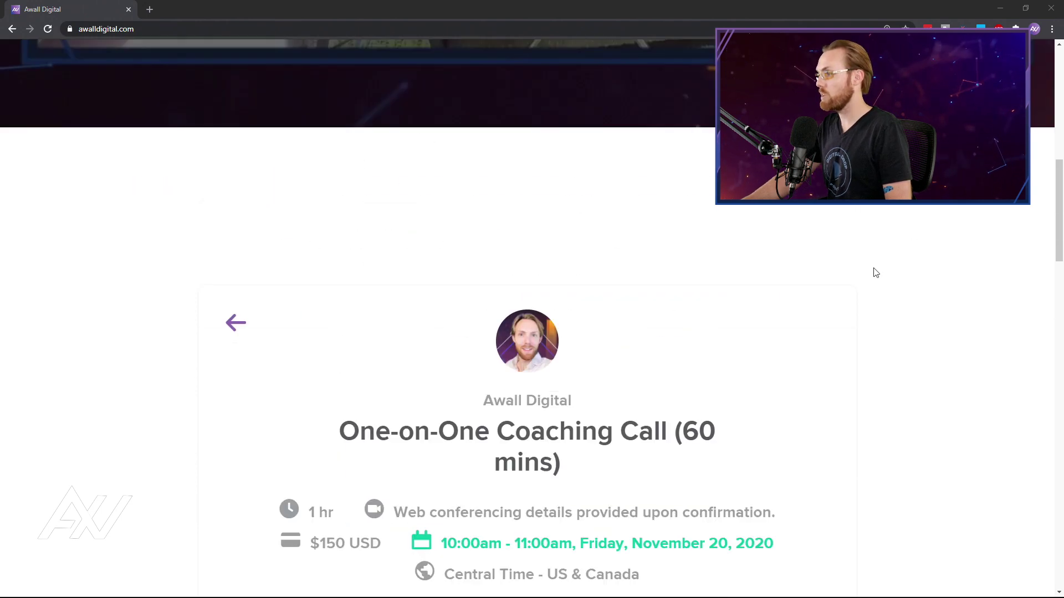
pyautogui.scroll(1, 873, 267)
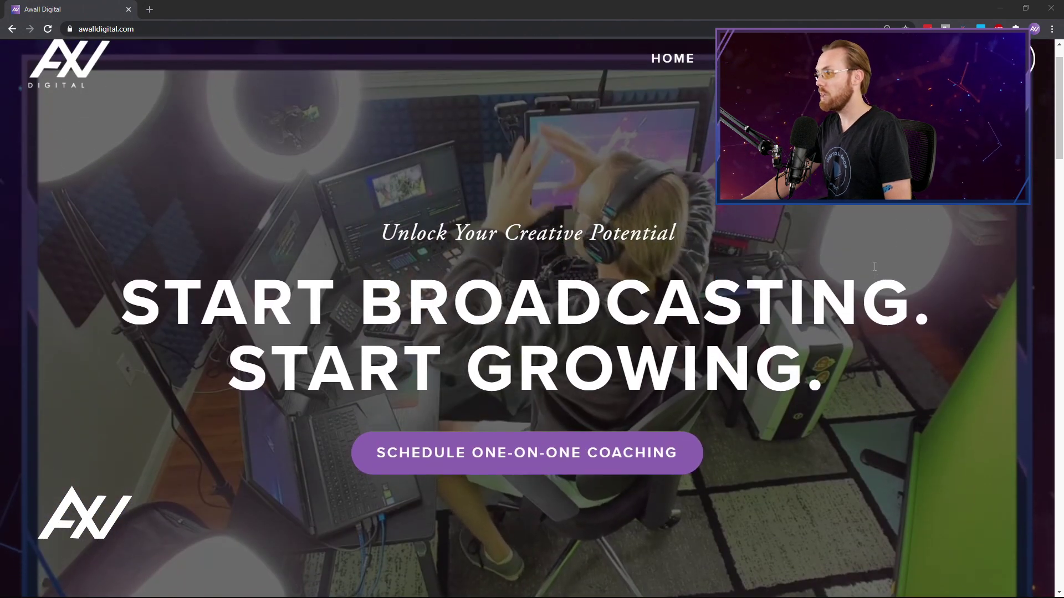